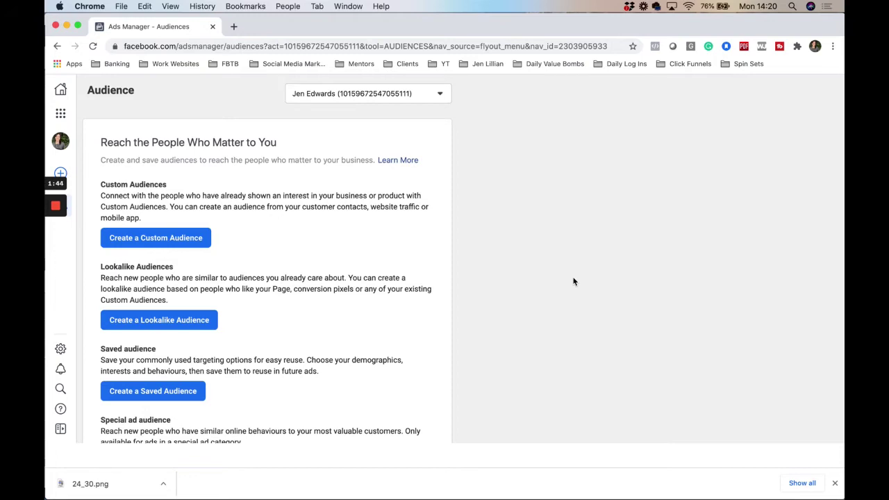
Step: Go to the ad account's Audiences page and start creating a saved audience
left_click(61, 116)
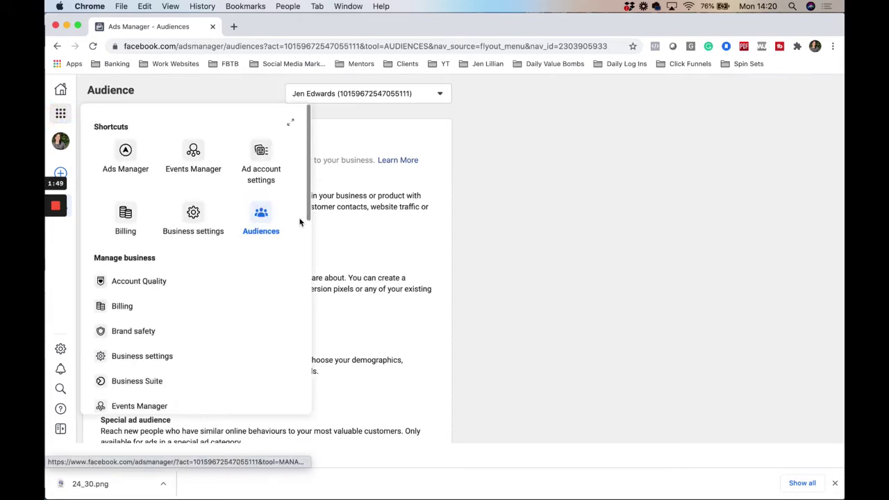
left_click(263, 226)
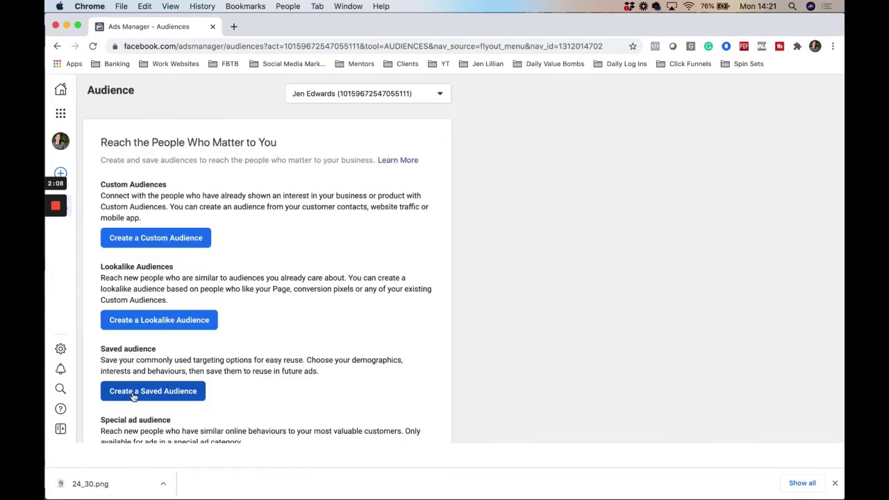
left_click(133, 392)
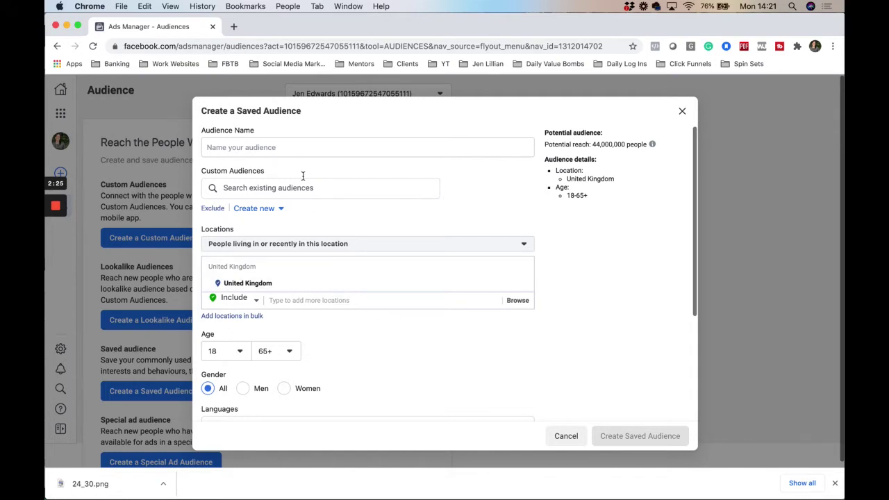
Step: Name the audience with the client's first name followed by "Women 23-60 LS17 Leeds (Broad)"
left_click(282, 147)
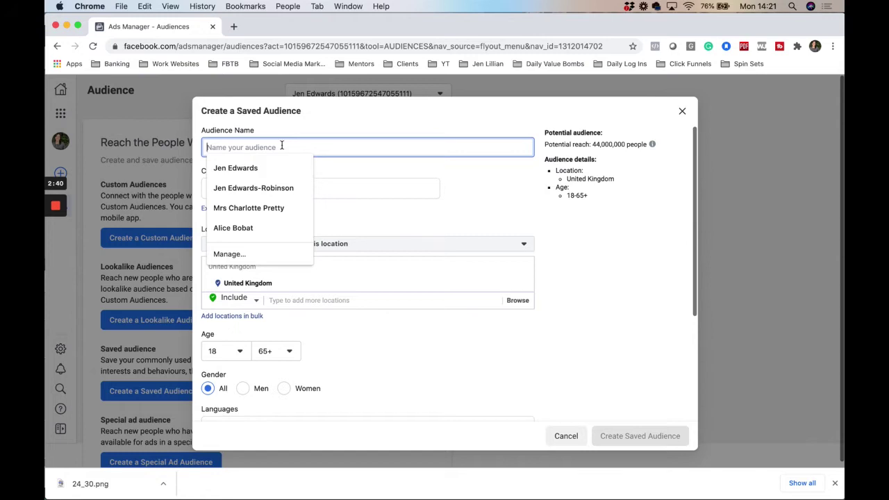
type("Jon")
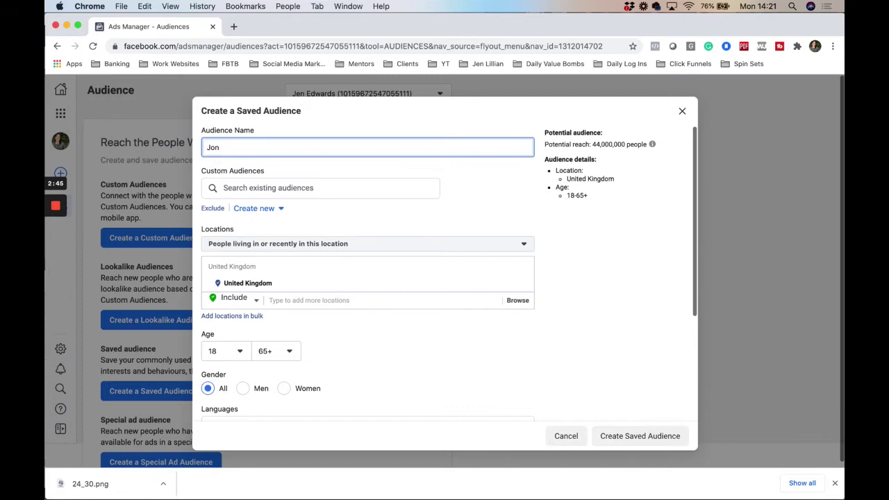
type(" Women ")
type("23-5")
type("5")
key("BackSpace")
key("BackSpace")
type("60")
type("L")
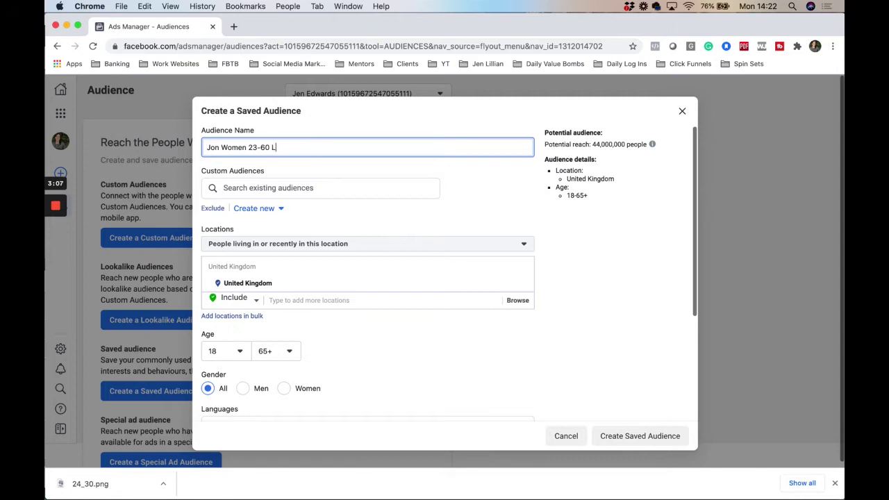
type("S17 Lee")
type("ds (")
type("Brow")
key("BackSpace")
key("BackSpace")
type("oad)")
Step: Replace the United Kingdom location with the postcodes LS17 5, LS17 6 and LS17 9 as included locations
left_click(326, 300)
type("ls17")
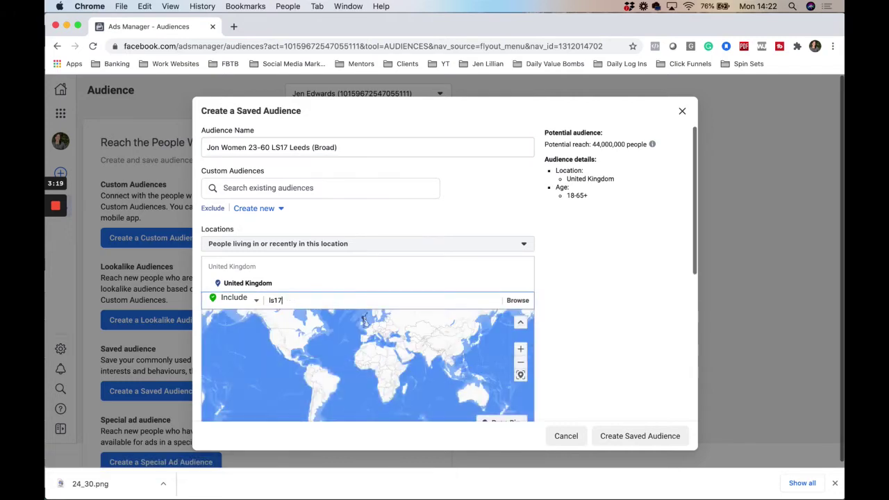
key("Return")
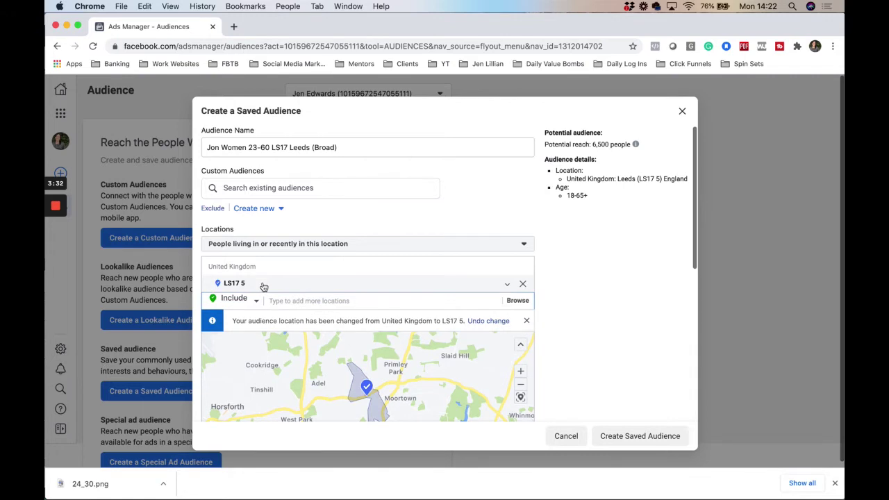
scroll(264, 286, "down", 1)
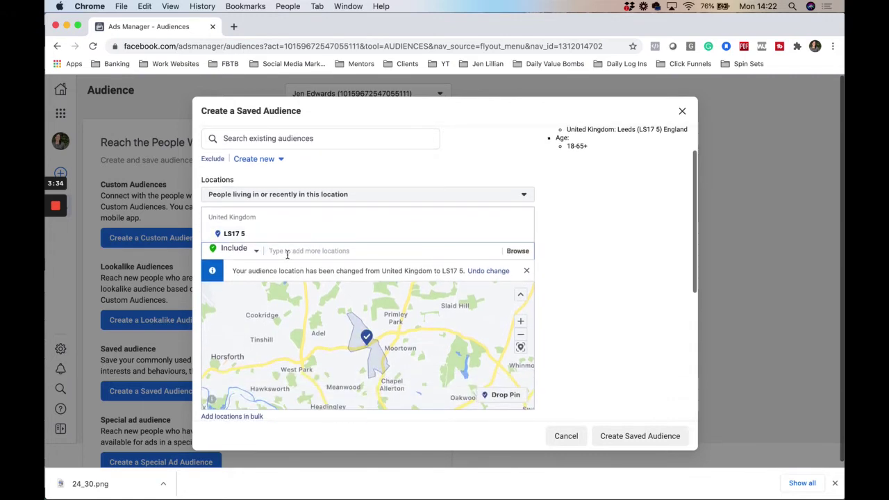
type("ls17")
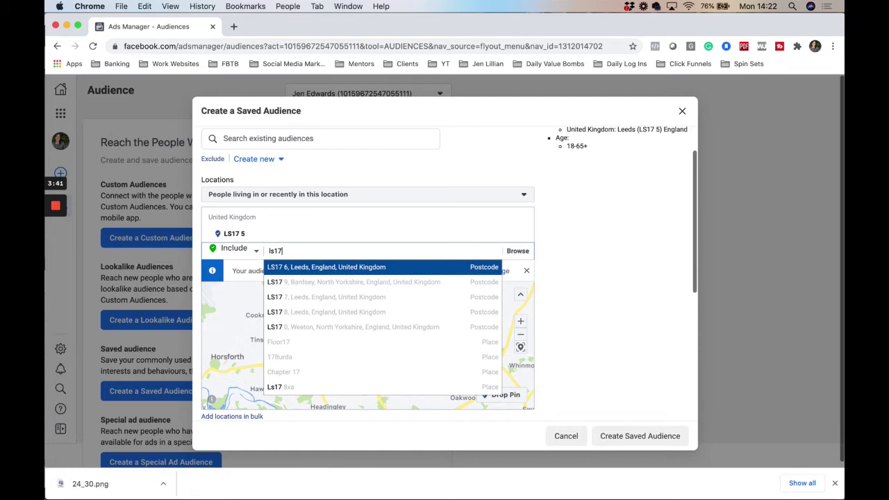
key("Return")
type("ls17")
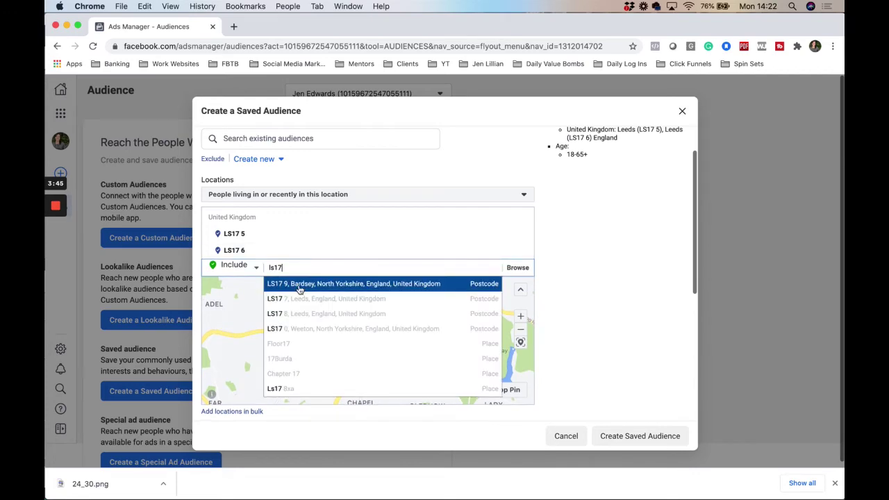
left_click(299, 285)
Step: Add the postcodes LS17 7, LS17 8 and LS17 0 and the place Ls17 8xa to the included locations
type("ls17")
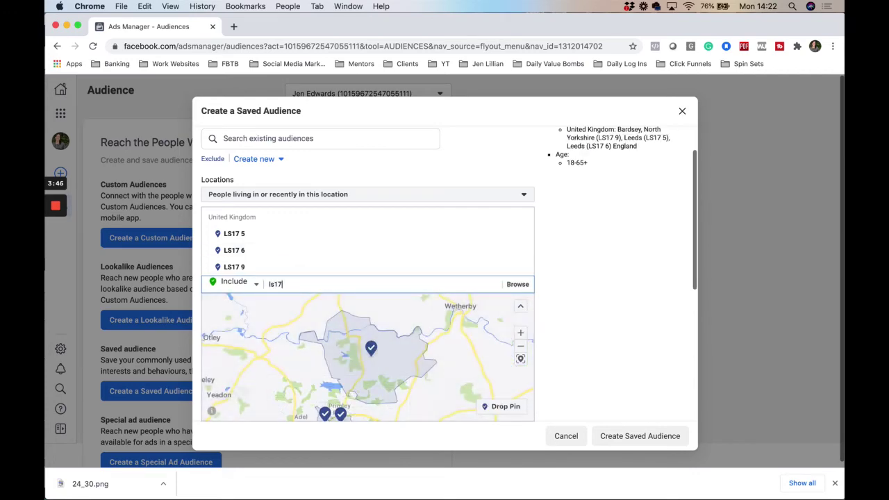
key("Return")
type("ls17")
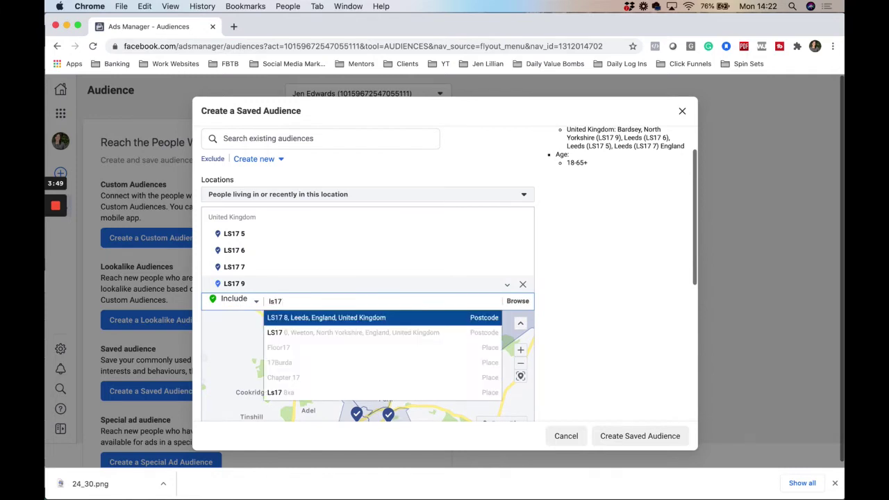
key("Return")
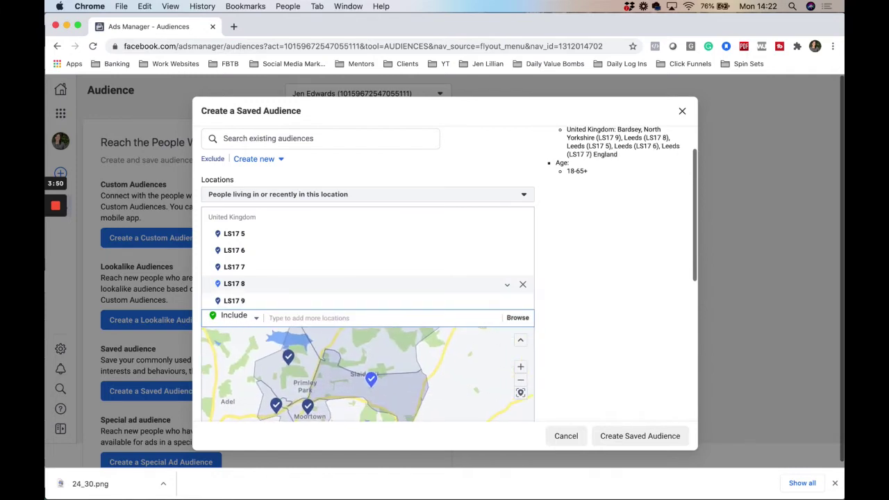
type("ls")
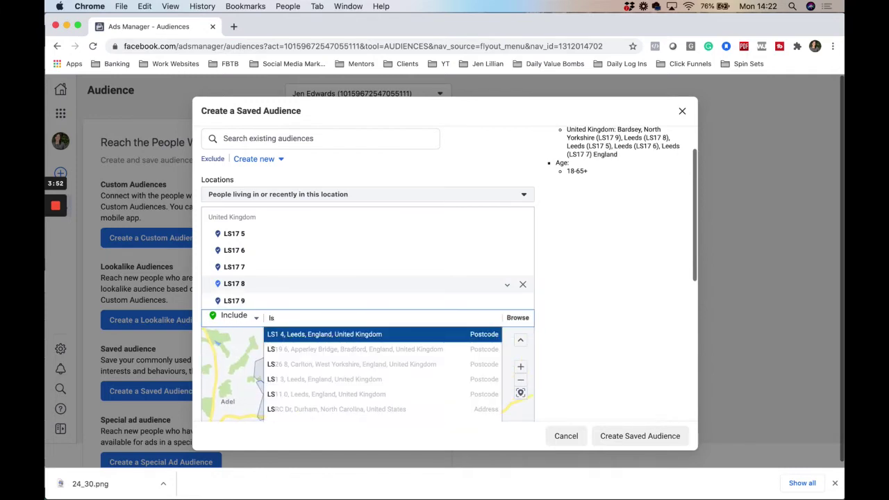
type("17")
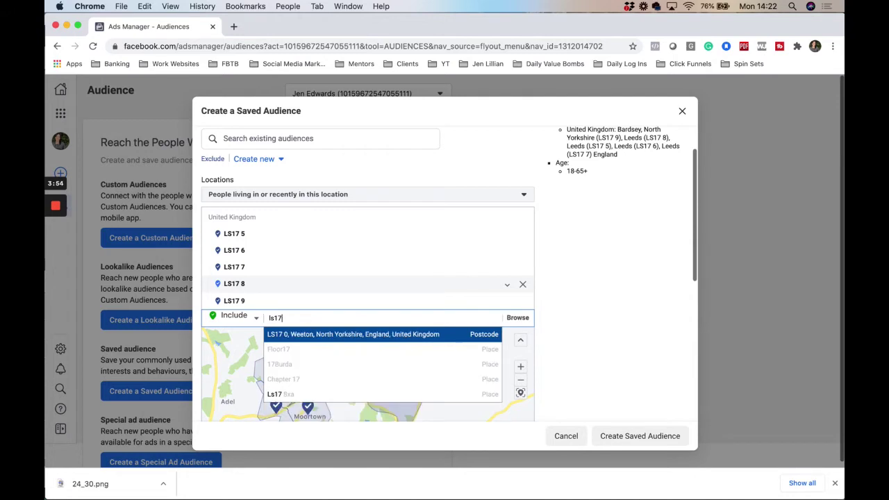
key("Return")
type("ls17")
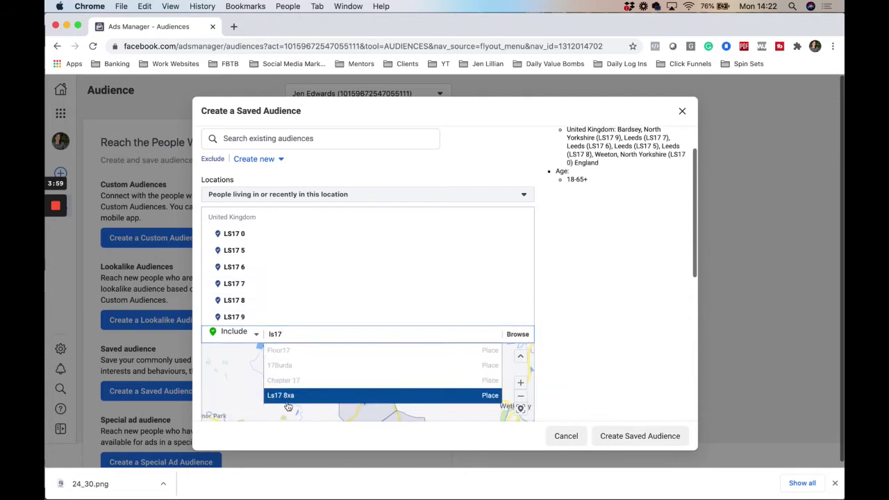
left_click(287, 396)
scroll(604, 276, "up", 2)
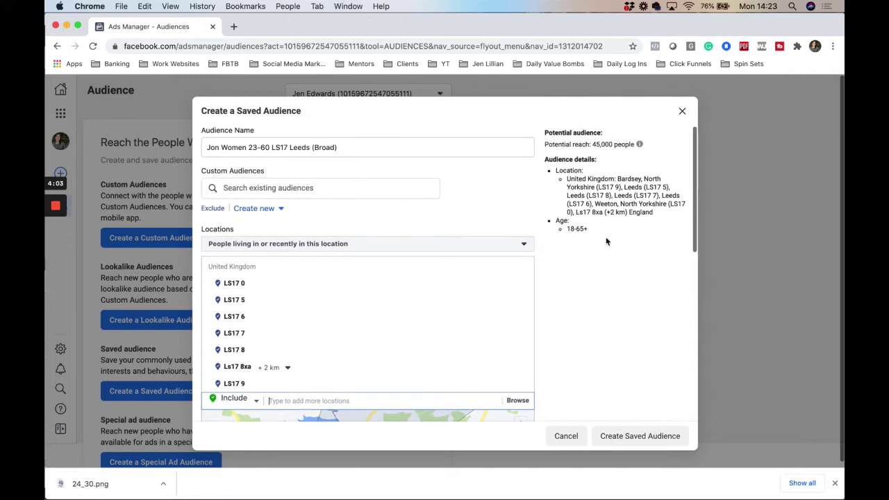
Step: Set the audience's age range to 23–60 and restrict the gender to women
scroll(606, 241, "down", 2)
scroll(606, 241, "down", 5)
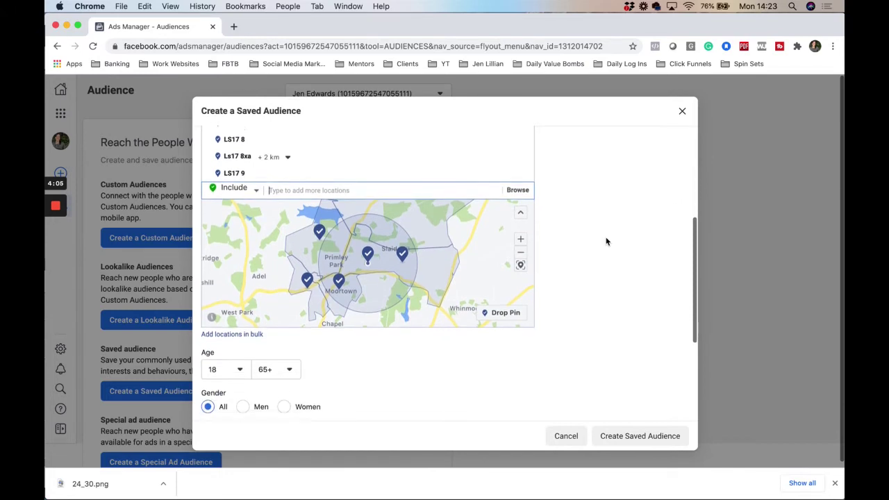
left_click(239, 316)
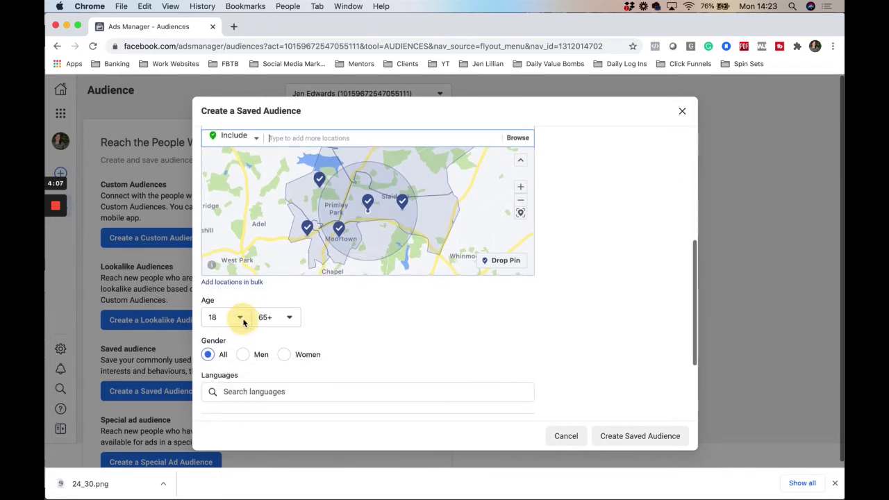
scroll(244, 269, "down", 3)
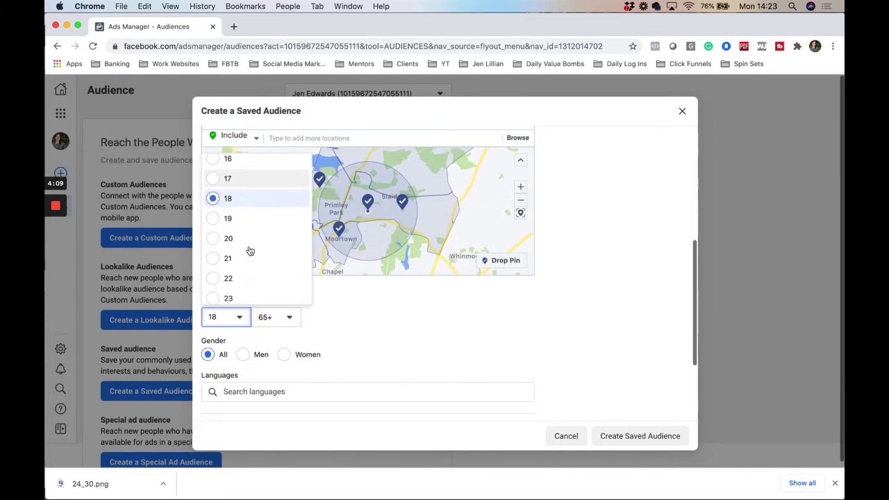
scroll(248, 244, "down", 1)
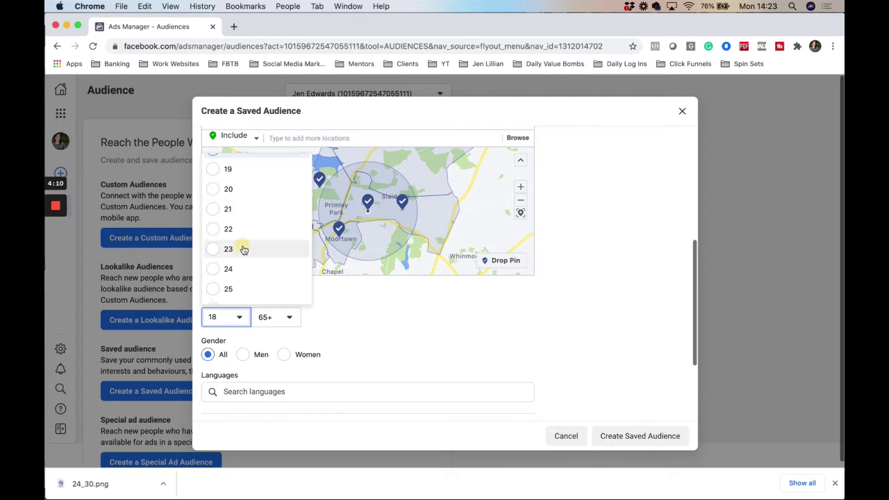
left_click(244, 247)
left_click(289, 317)
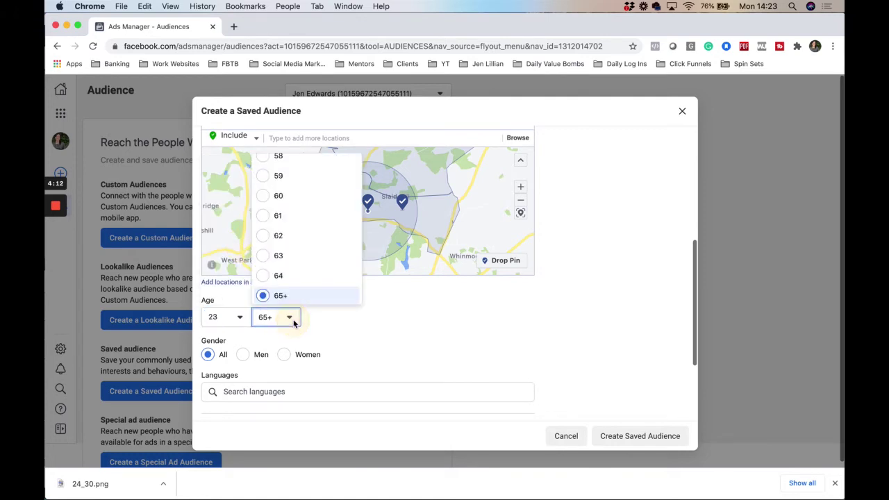
left_click(294, 198)
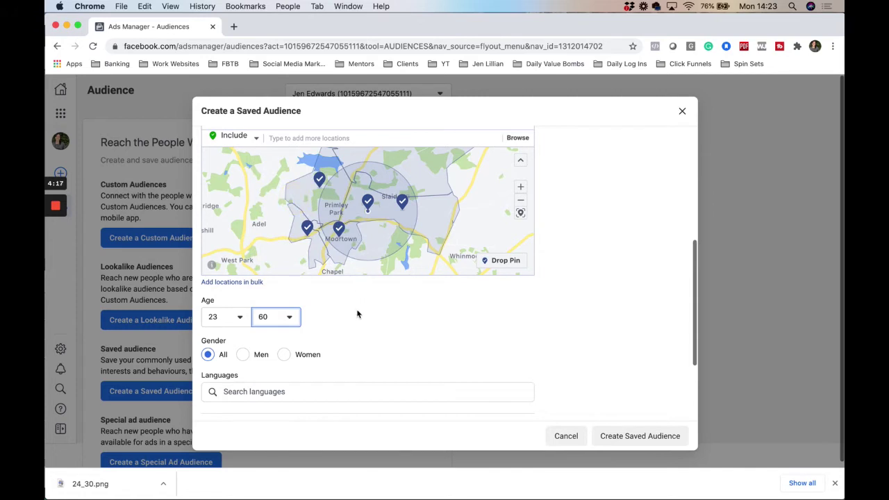
scroll(357, 314, "down", 2)
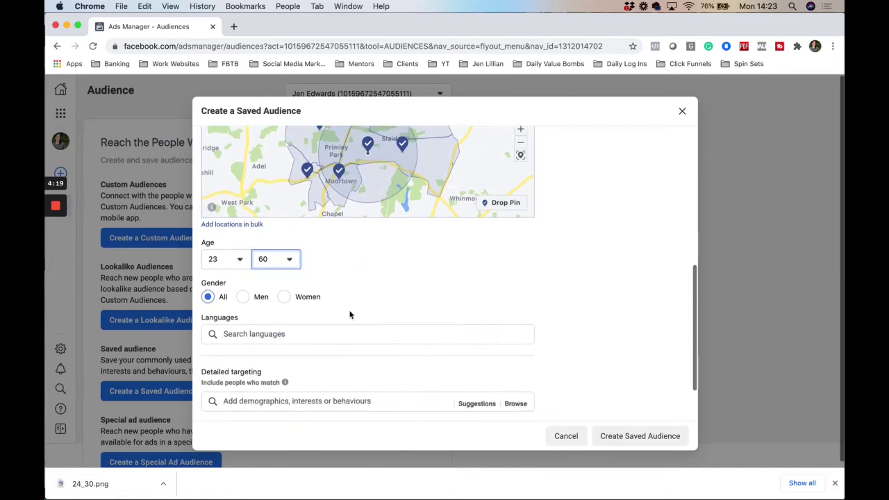
left_click(284, 297)
scroll(554, 295, "up", 5)
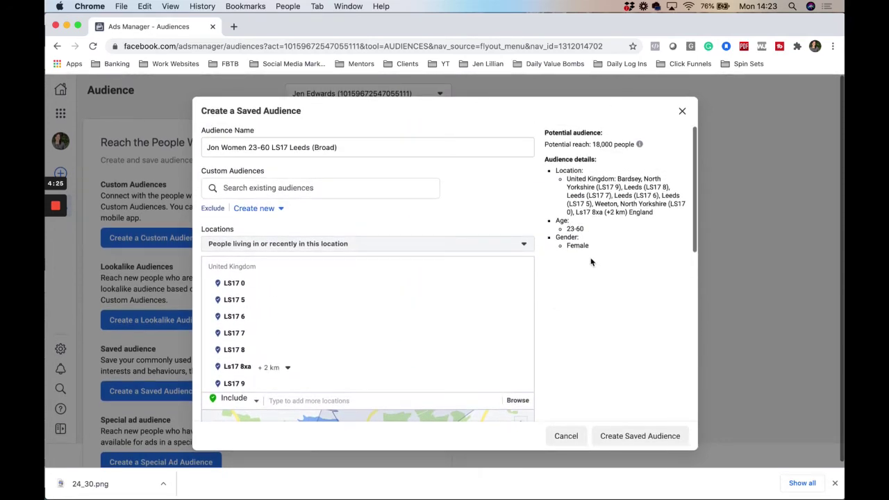
Step: Set the radius around the Ls17 8xa location to 5 km and check the potential reach
scroll(586, 288, "down", 1)
scroll(585, 289, "down", 2)
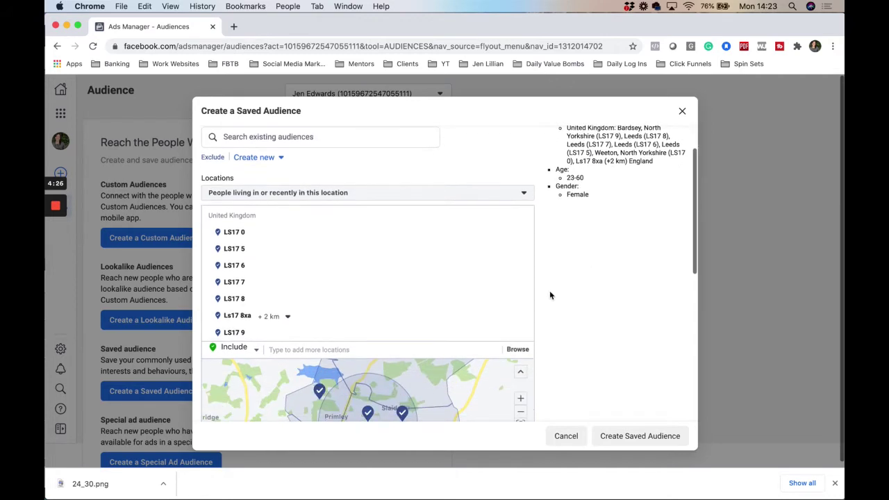
left_click(288, 316)
left_click(316, 350)
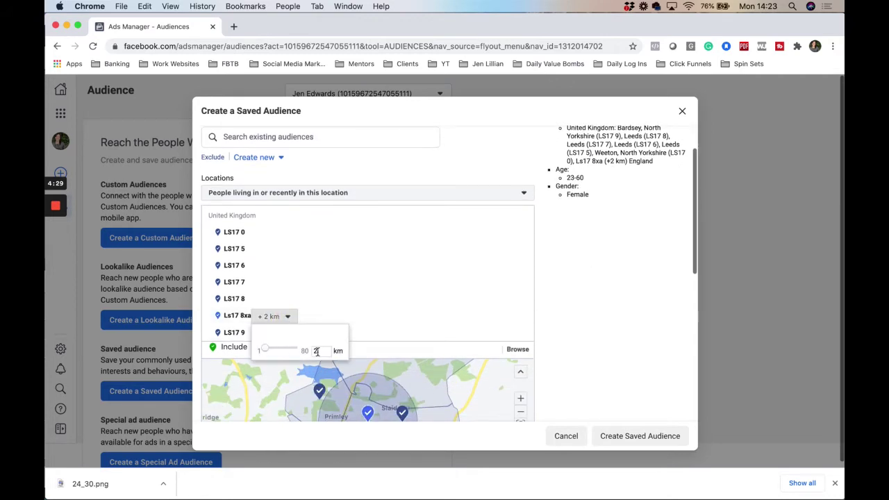
key("BackSpace")
type("5")
key("Return")
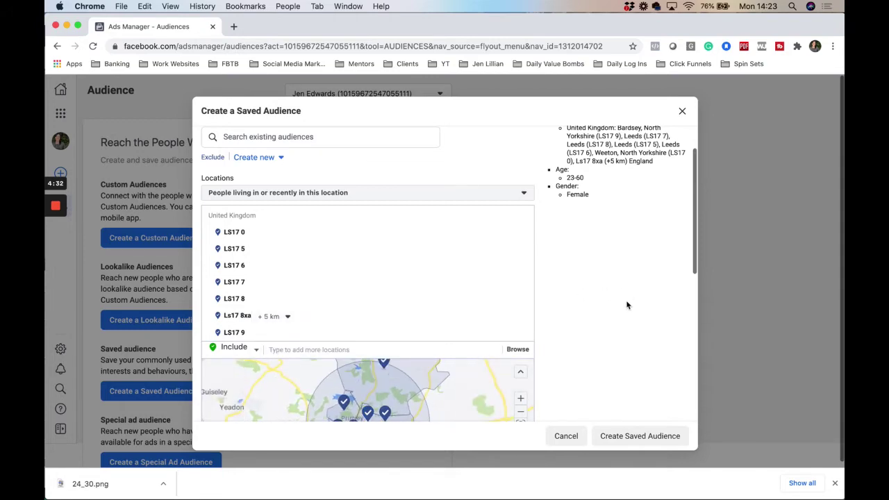
scroll(627, 304, "up", 2)
scroll(628, 304, "down", 3)
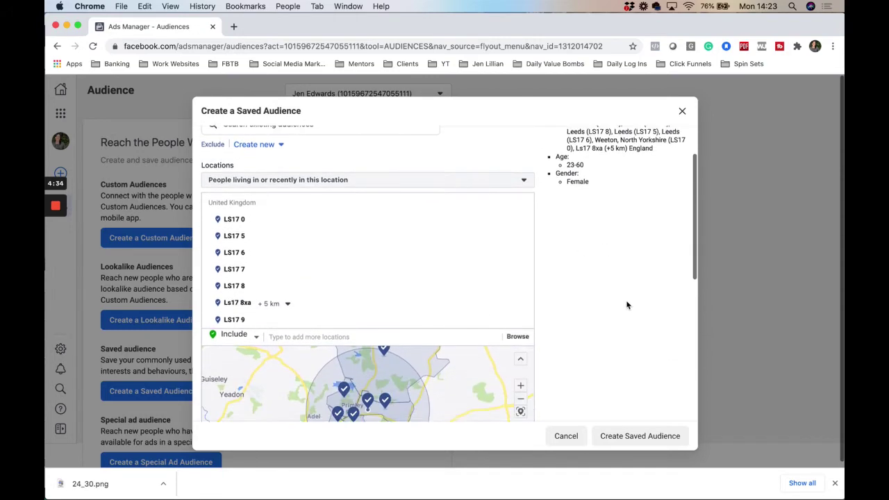
scroll(627, 303, "up", 3)
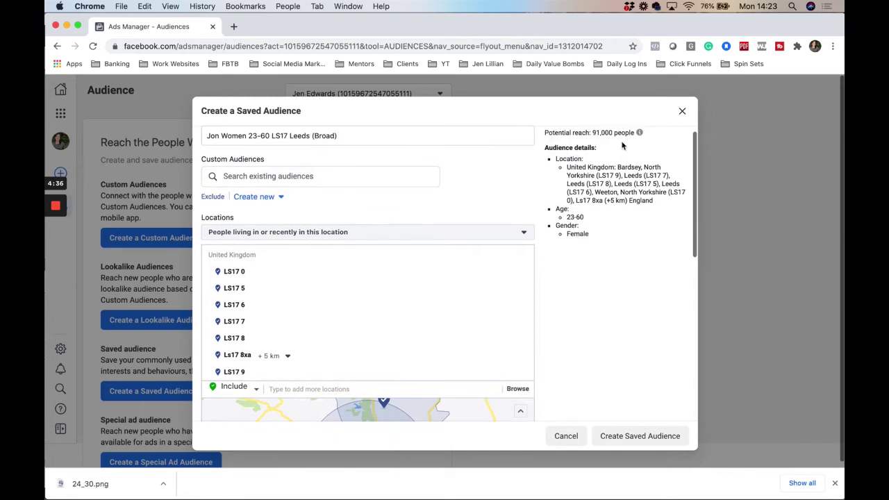
Step: Set the radius around the Ls17 8xa location to 3 km and check the potential reach
scroll(608, 307, "down", 4)
scroll(608, 310, "down", 2)
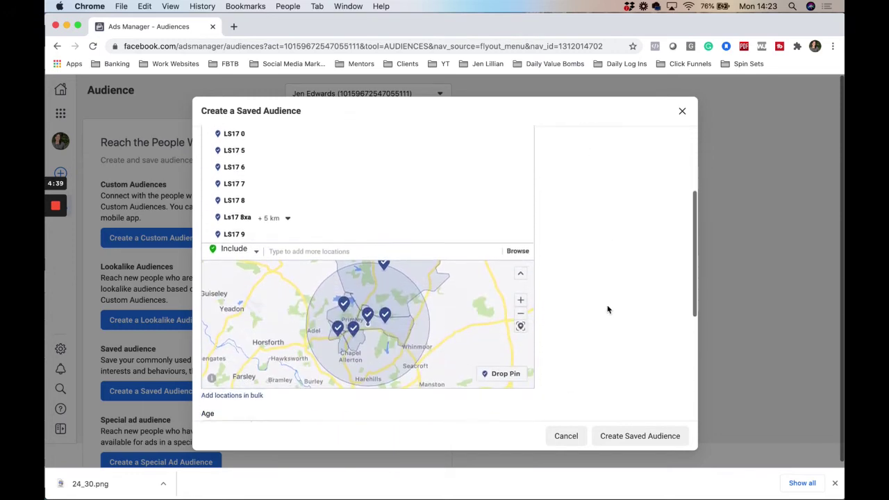
scroll(607, 310, "down", 2)
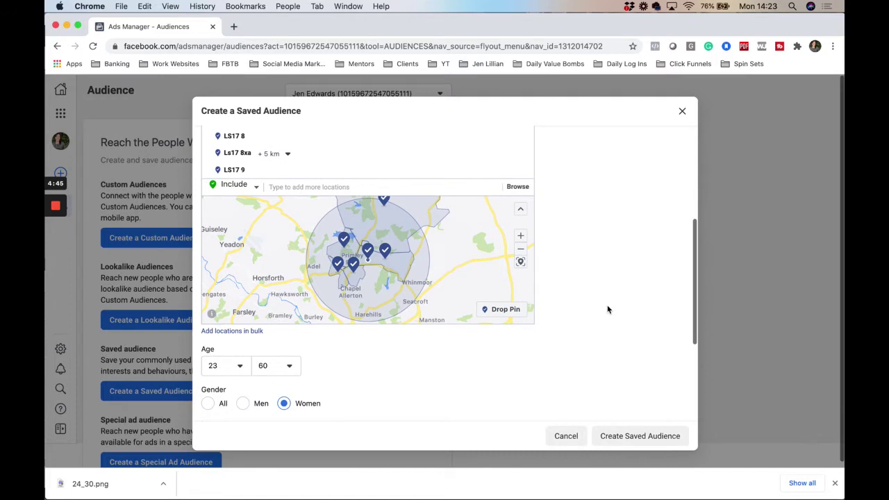
scroll(608, 309, "up", 2)
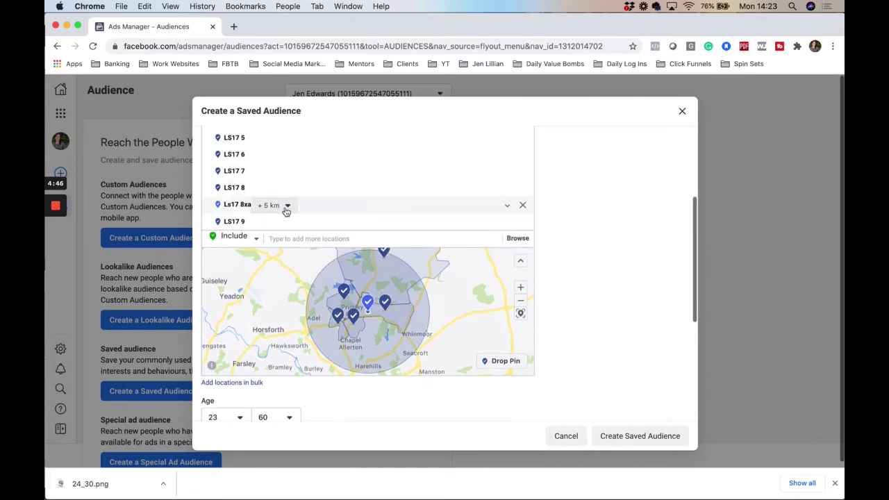
left_click(287, 207)
left_click(317, 237)
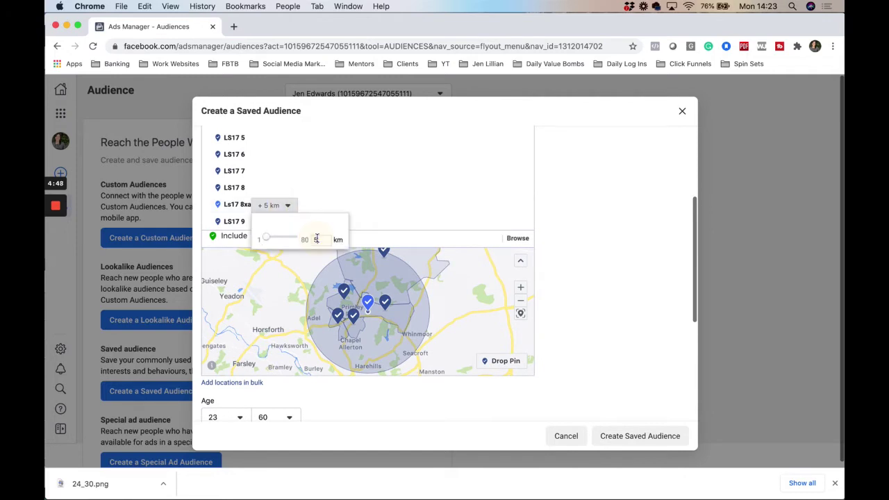
key("BackSpace")
type("3")
key("Return")
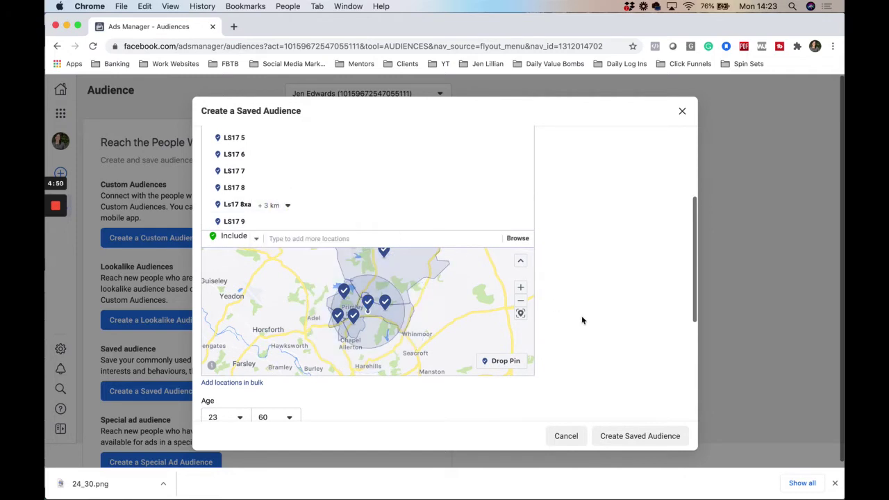
scroll(583, 319, "up", 5)
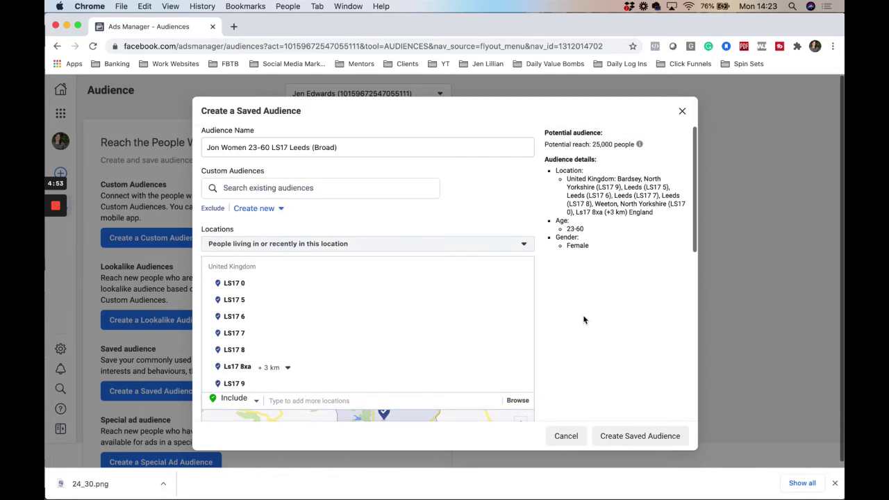
scroll(583, 320, "down", 4)
scroll(583, 320, "down", 1)
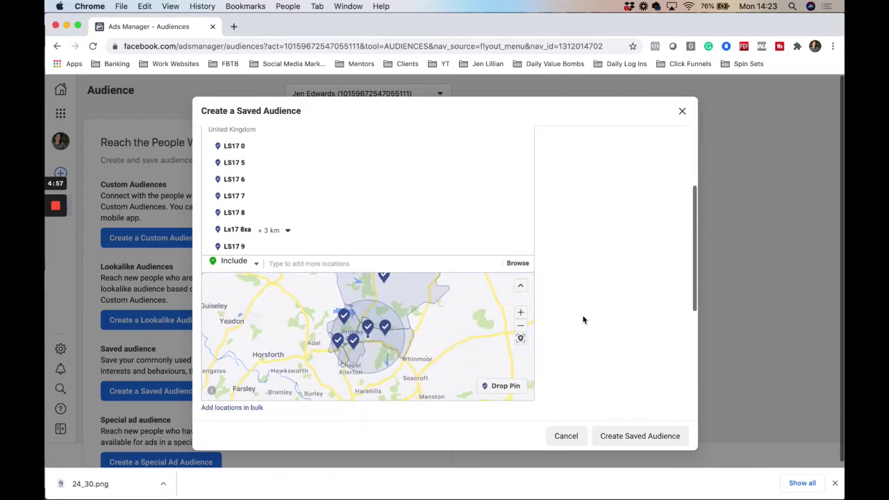
left_click(290, 233)
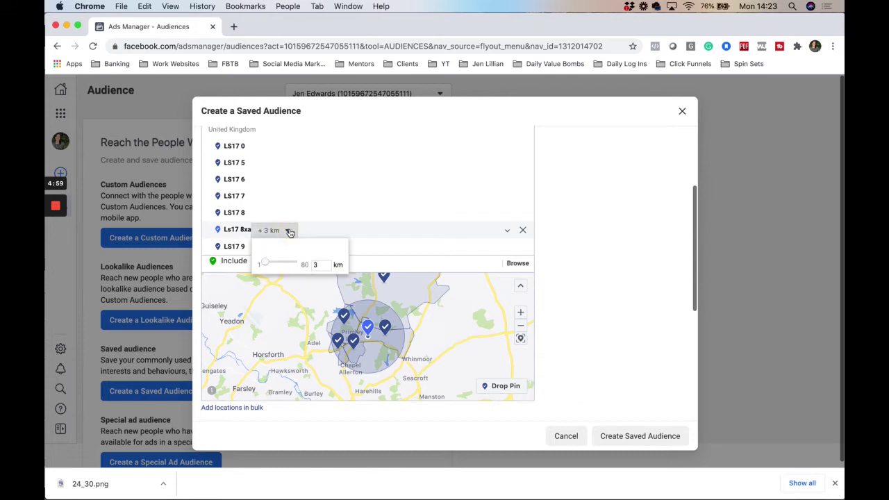
left_click(314, 265)
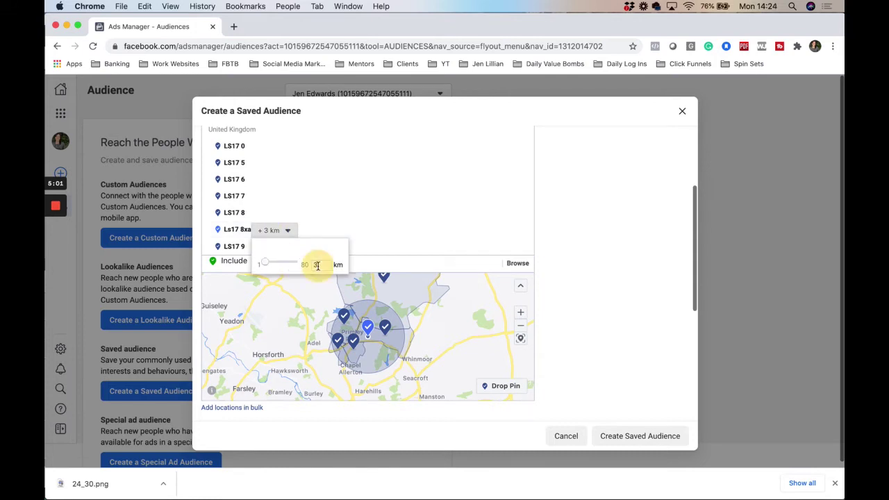
key("BackSpace")
type("4")
key("Return")
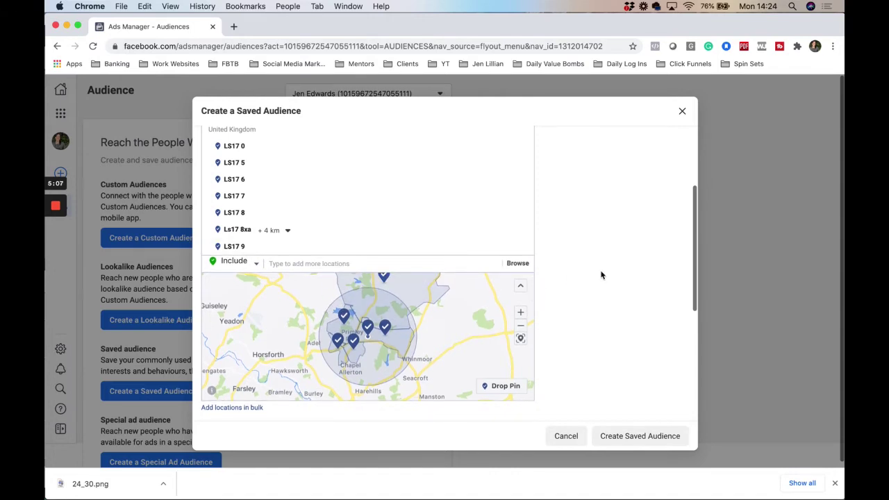
scroll(607, 241, "up", 1)
scroll(607, 241, "up", 3)
scroll(607, 241, "down", 5)
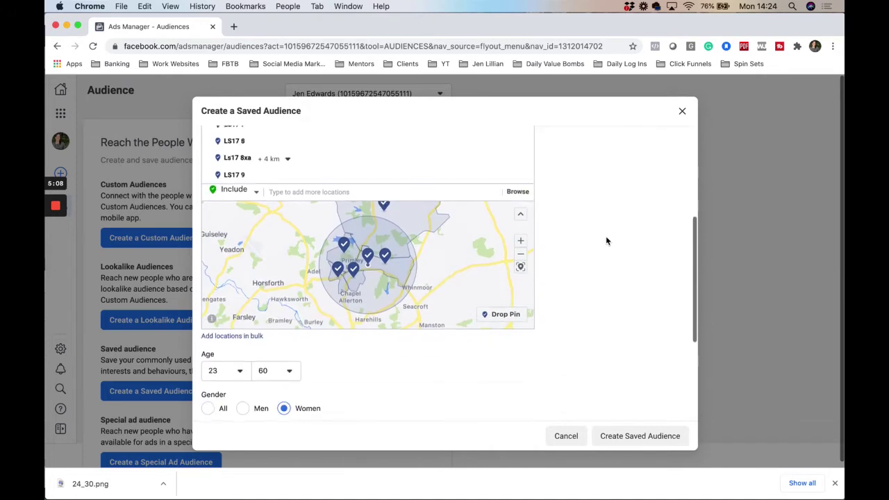
Step: Examine the map close up around the Ls17 8xa pin and review the audience's potential reach and details
left_click(497, 314)
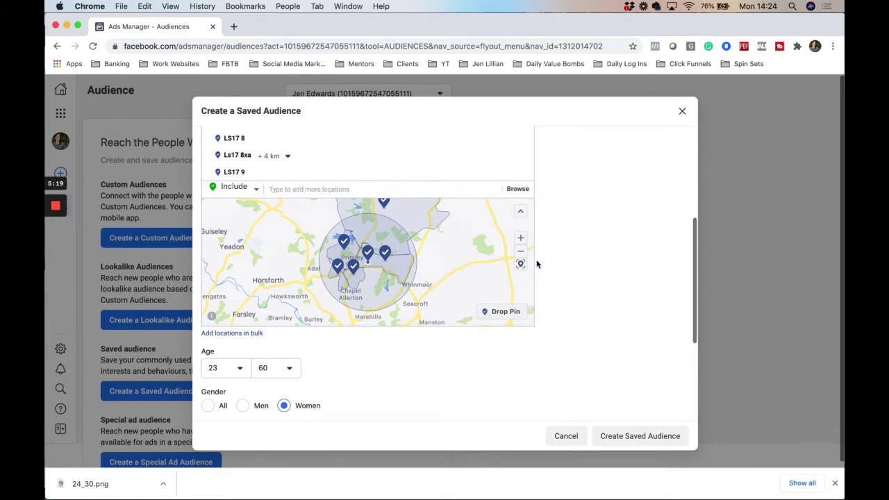
left_click(520, 238)
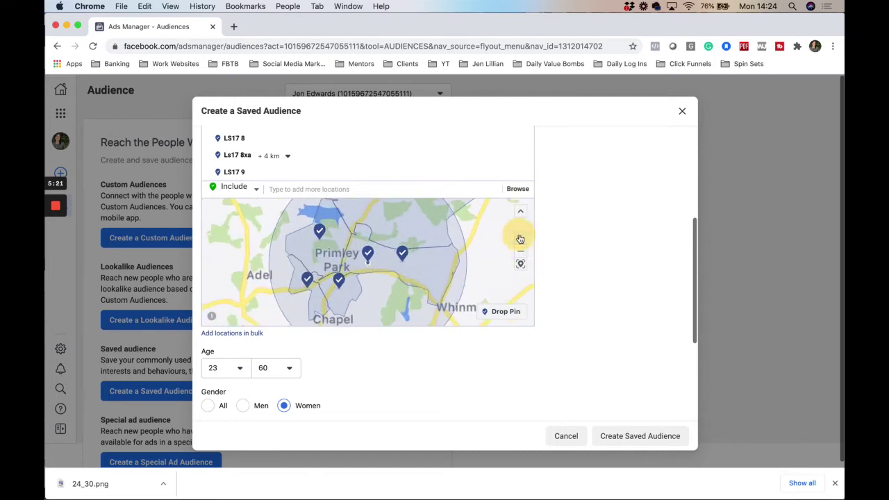
left_click(521, 239)
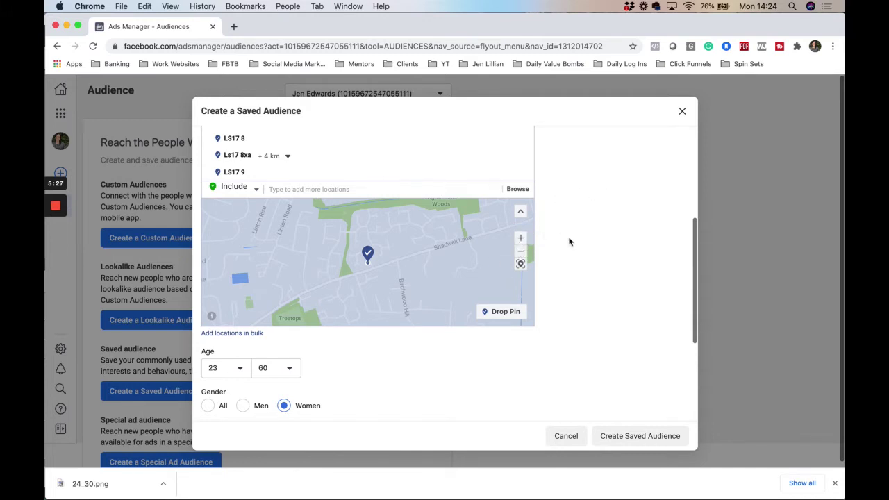
scroll(560, 197, "down", 1)
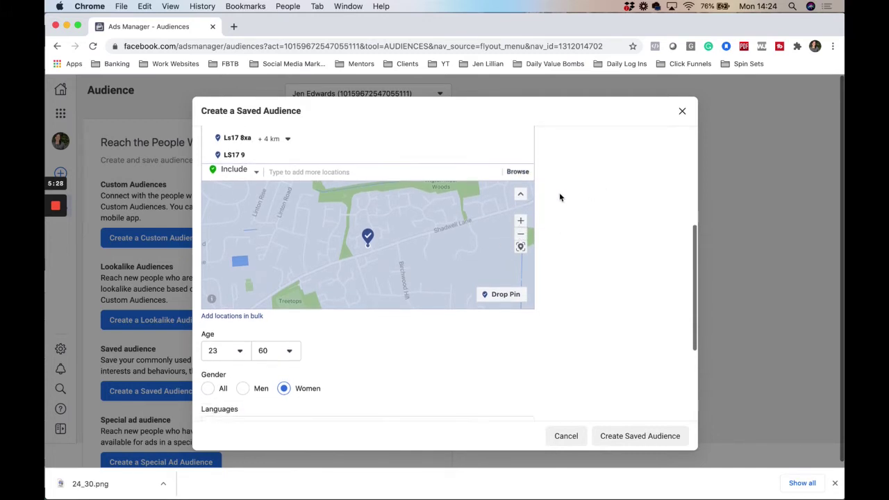
left_click(520, 234)
left_click(521, 234)
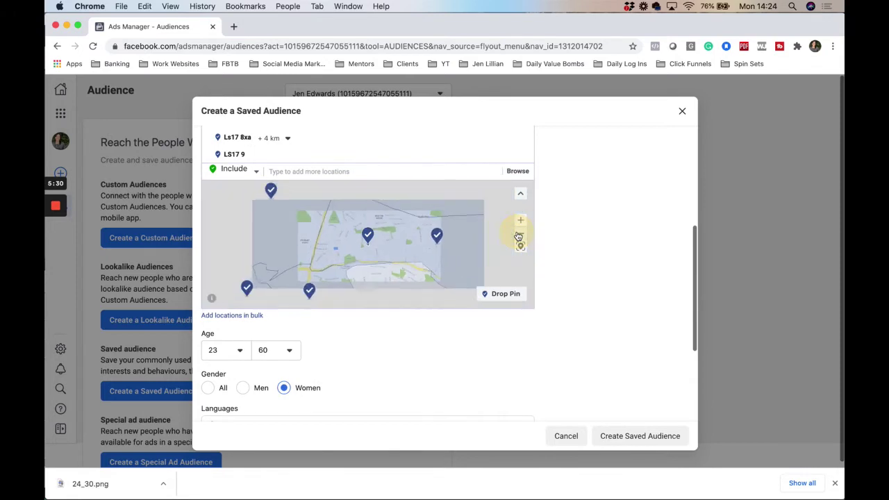
left_click(521, 234)
left_click(520, 234)
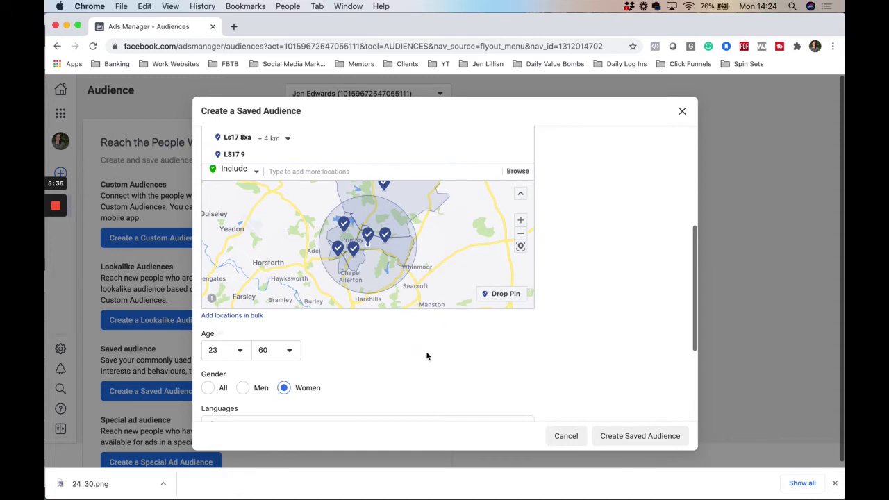
scroll(350, 151, "up", 3)
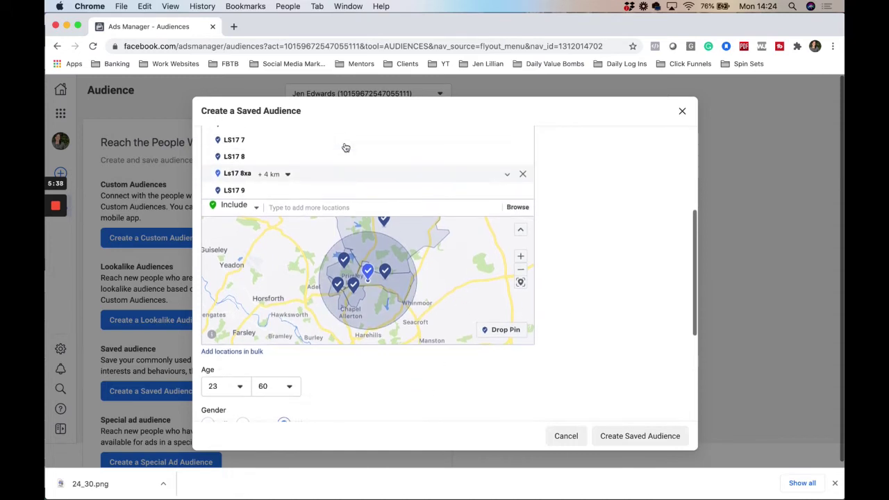
scroll(585, 218, "up", 3)
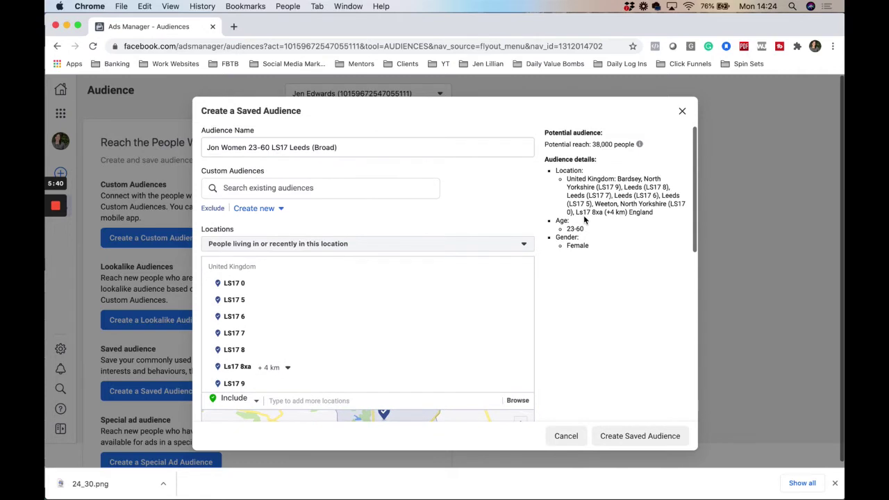
Step: Review the audience's language, custom audience, detailed targeting and connection settings along with its summary
scroll(584, 221, "down", 10)
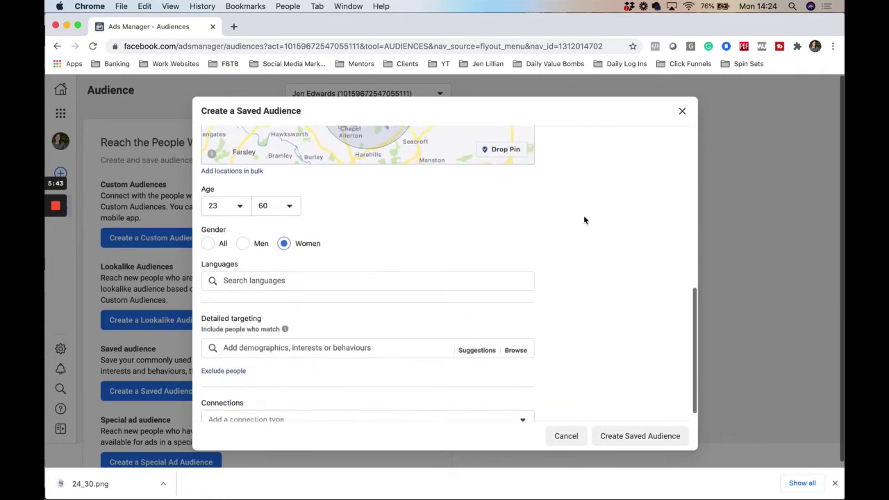
scroll(585, 221, "down", 1)
left_click(326, 265)
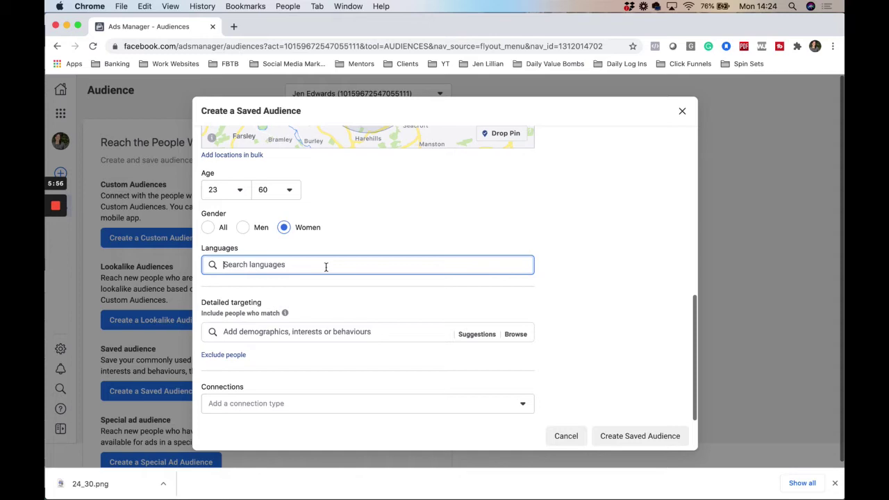
scroll(326, 267, "up", 10)
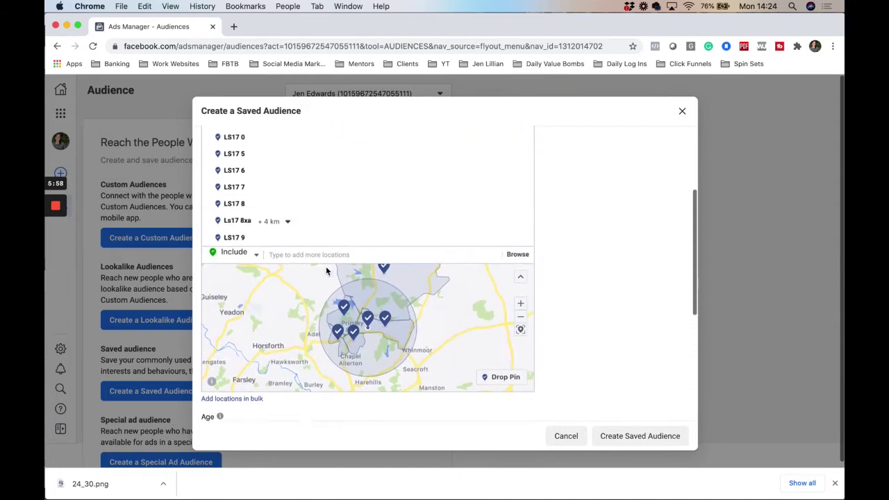
scroll(327, 232, "up", 1)
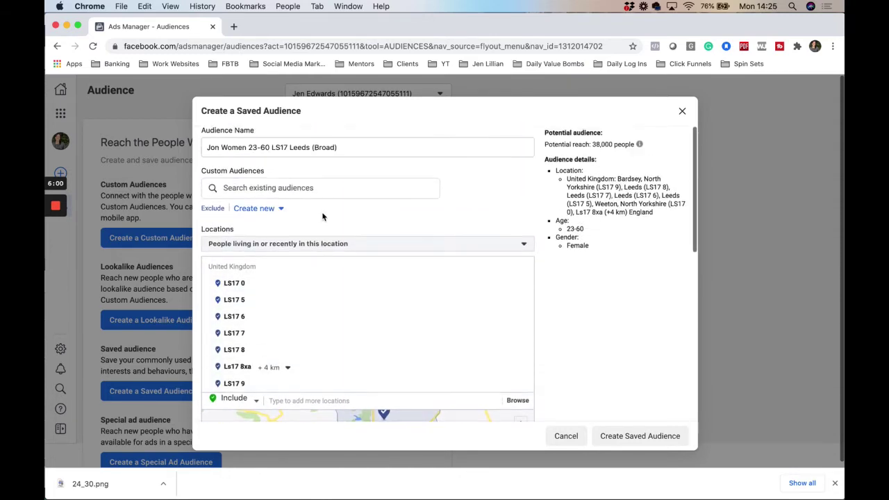
left_click(324, 189)
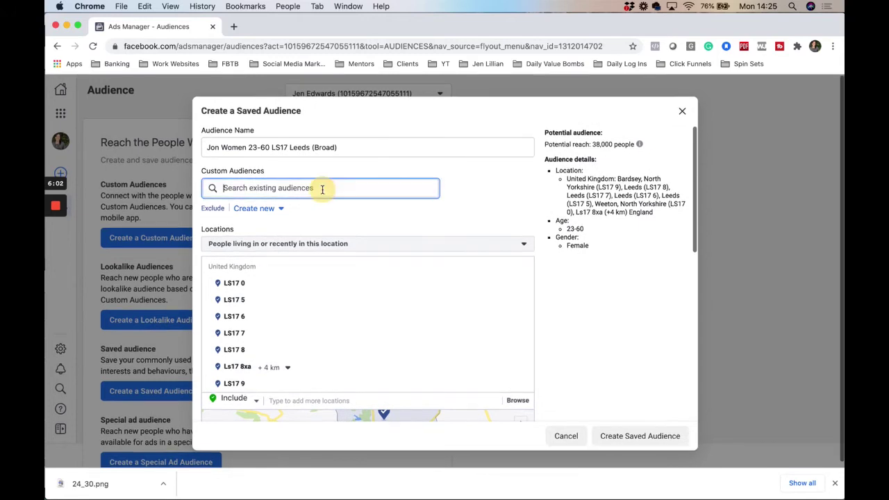
scroll(609, 331, "down", 8)
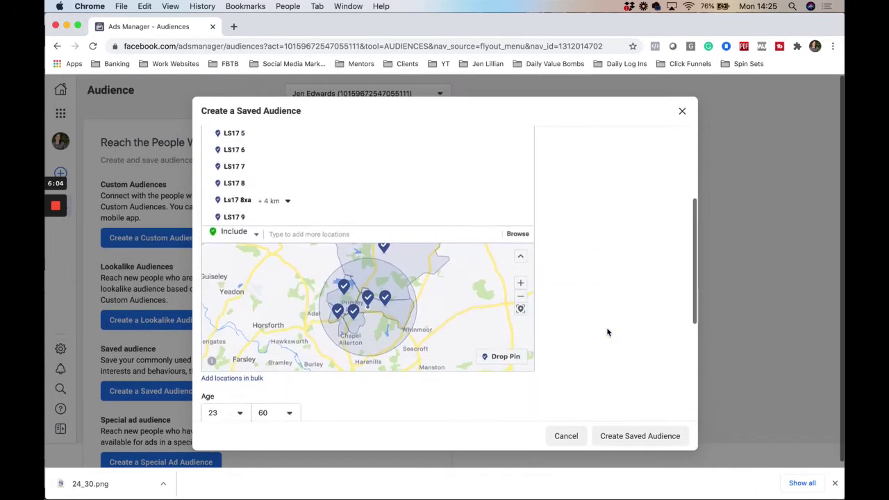
scroll(607, 332, "down", 4)
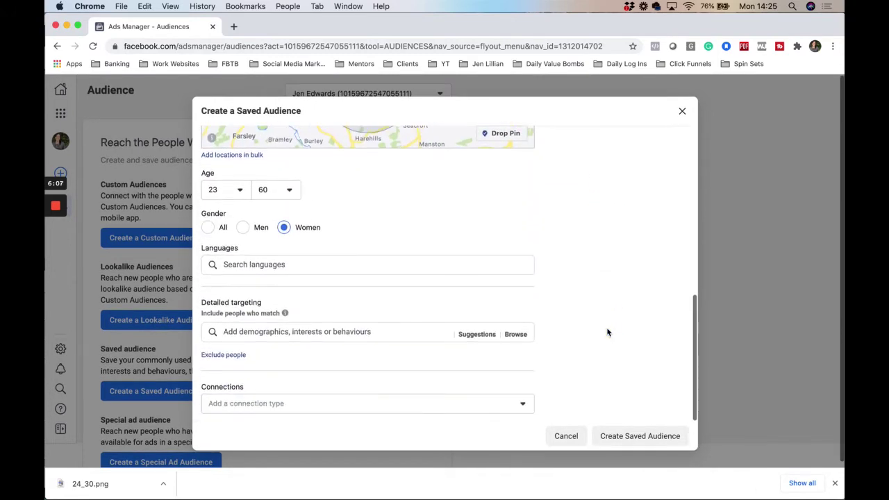
scroll(607, 332, "up", 12)
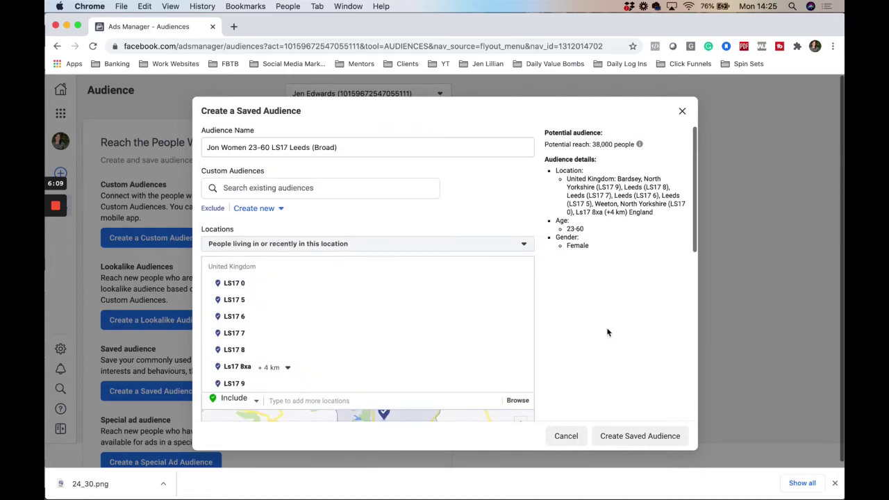
Step: Create the saved audience with the current settings, leaving languages, detailed targeting and connections empty
scroll(607, 332, "down", 8)
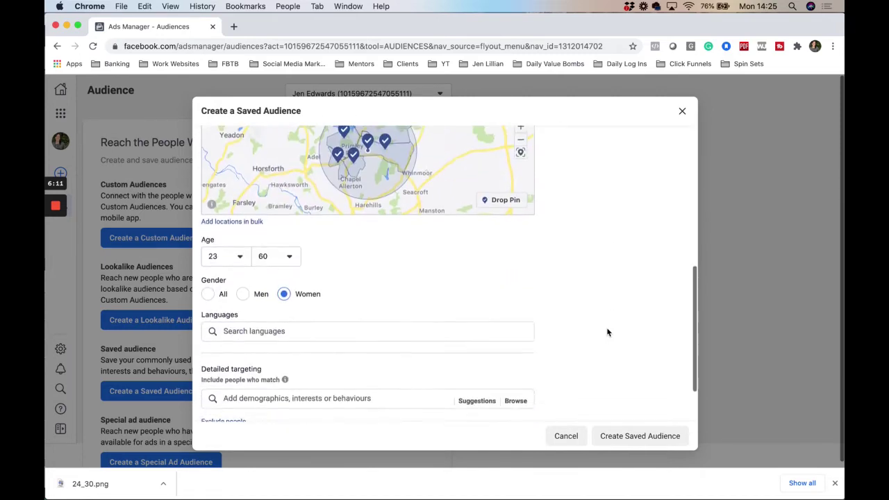
scroll(607, 332, "down", 2)
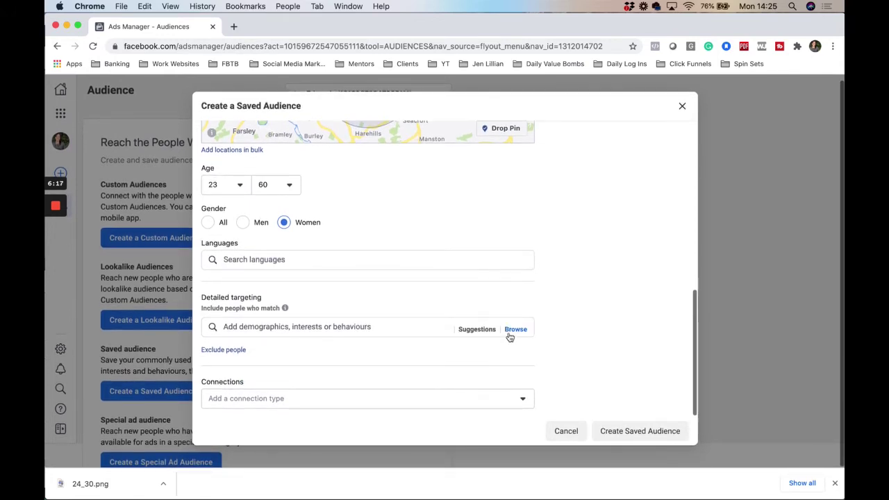
left_click(624, 440)
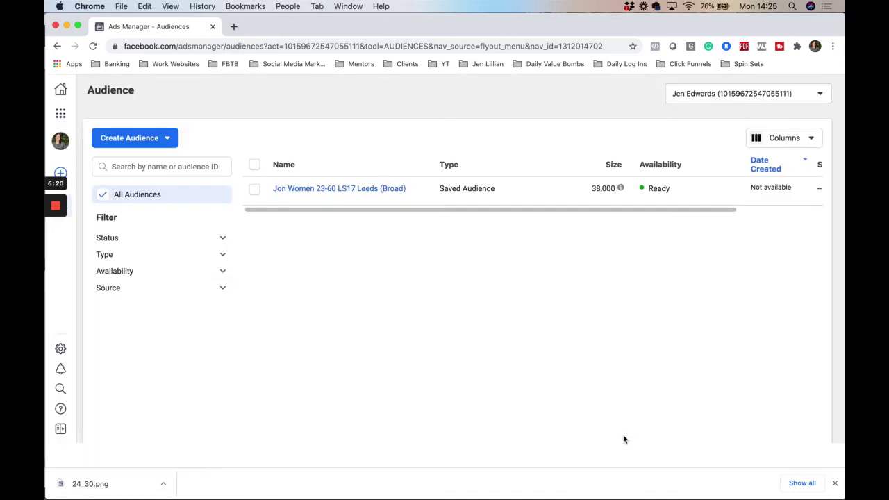
mouse_move(621, 188)
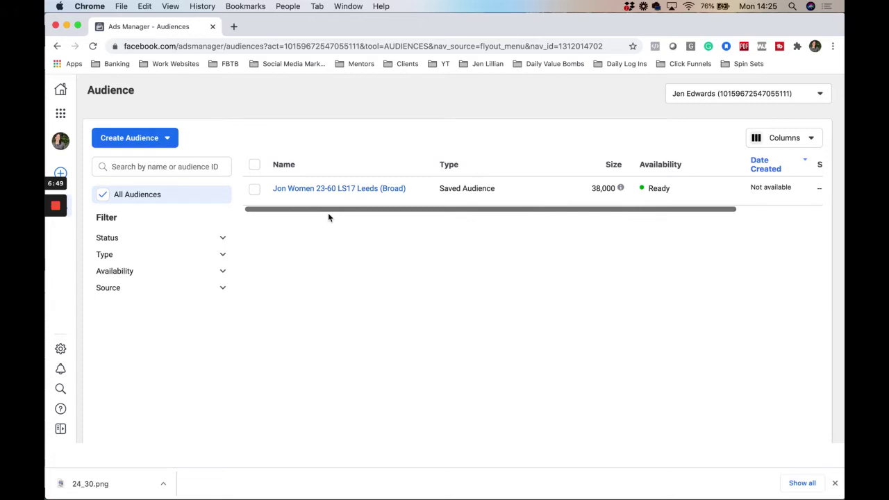
Step: Open the newly saved LS17 Leeds (Broad) audience for editing and append "Interests" to its name
left_click(256, 189)
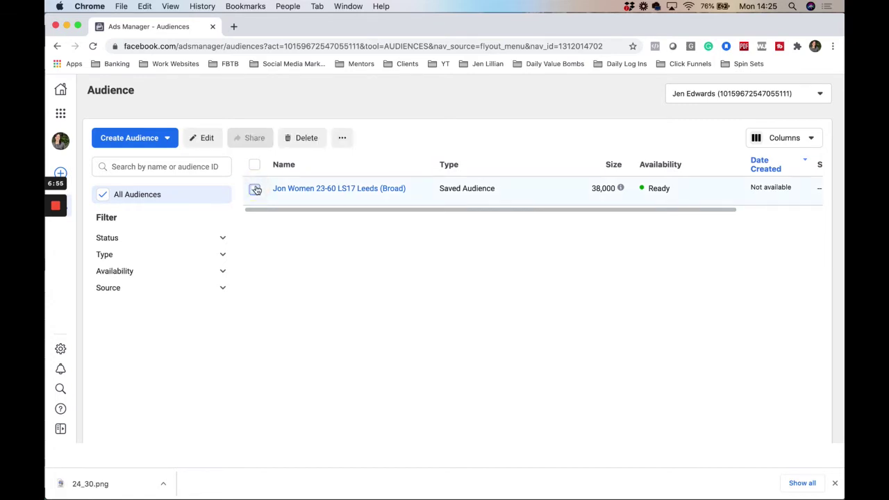
left_click(206, 138)
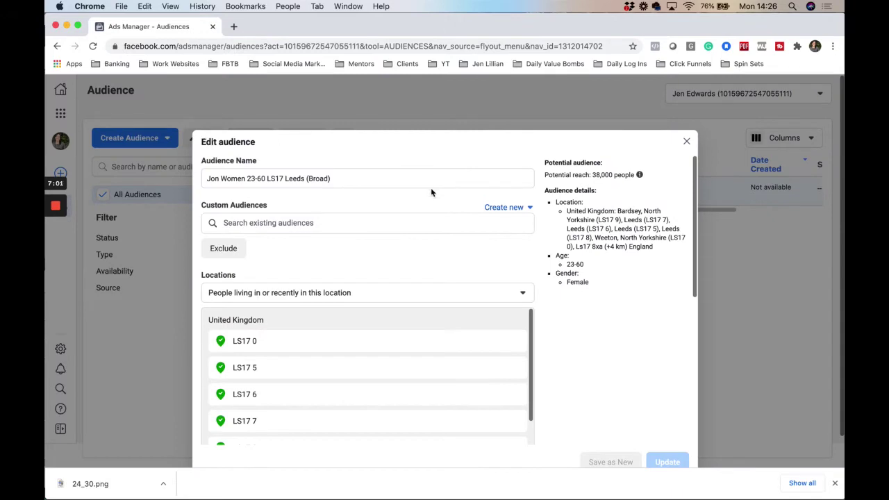
left_click(368, 178)
type("n")
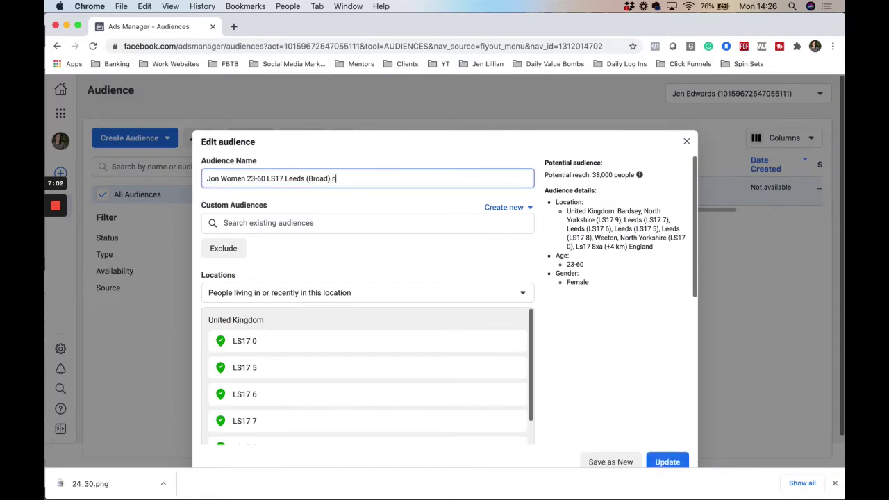
type("Instere")
key("BackSpace")
key("BackSpace")
key("BackSpace")
key("BackSpace")
key("BackSpace")
type("terests")
scroll(599, 351, "down", 2)
scroll(602, 356, "up", 2)
scroll(603, 359, "down", 5)
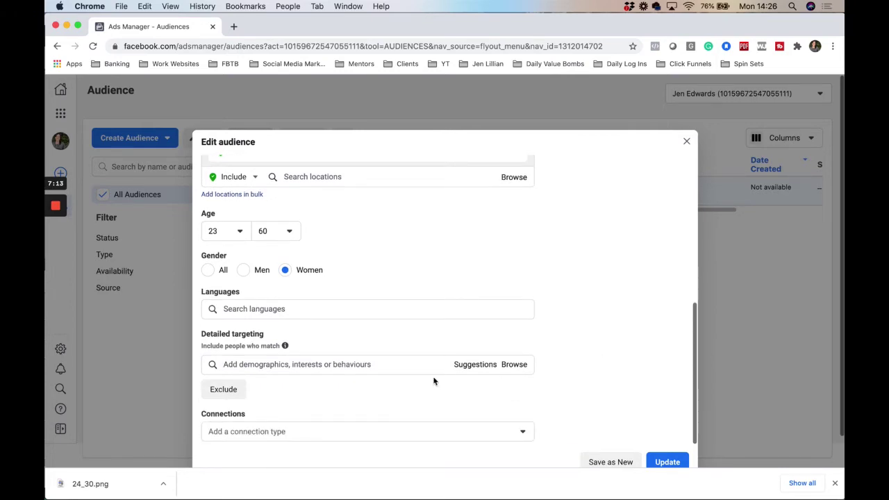
Step: Search the detailed targeting options for "personal training" and browse the Interests categories
left_click(362, 367)
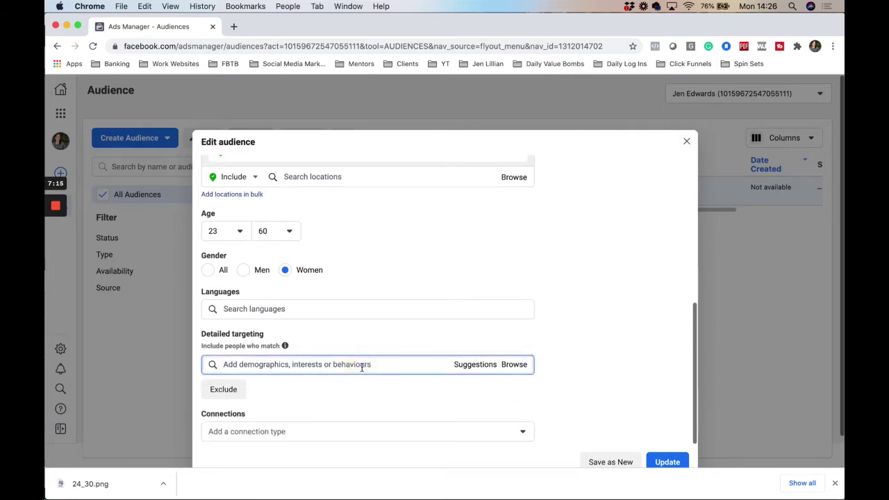
type("personal")
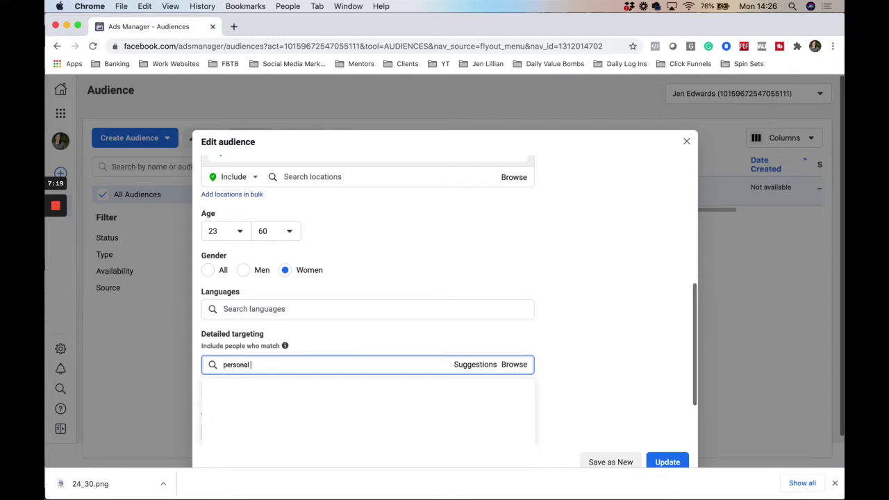
type(" training")
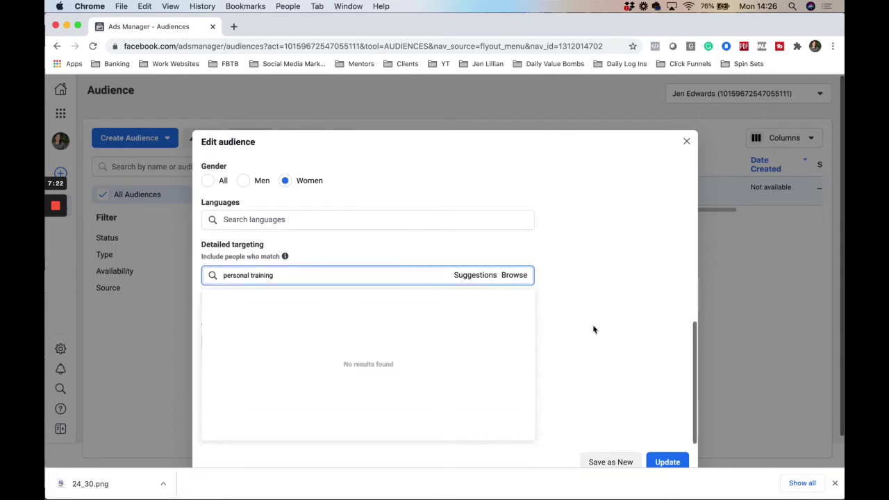
left_click(512, 279)
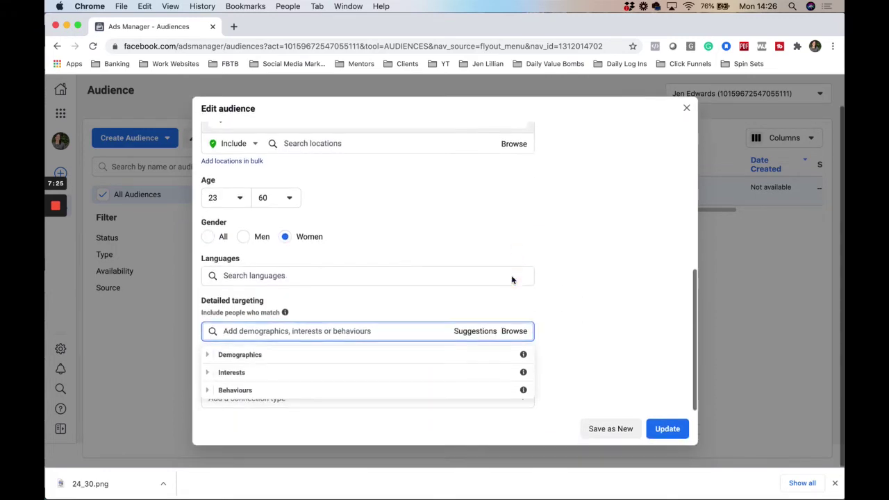
left_click(341, 373)
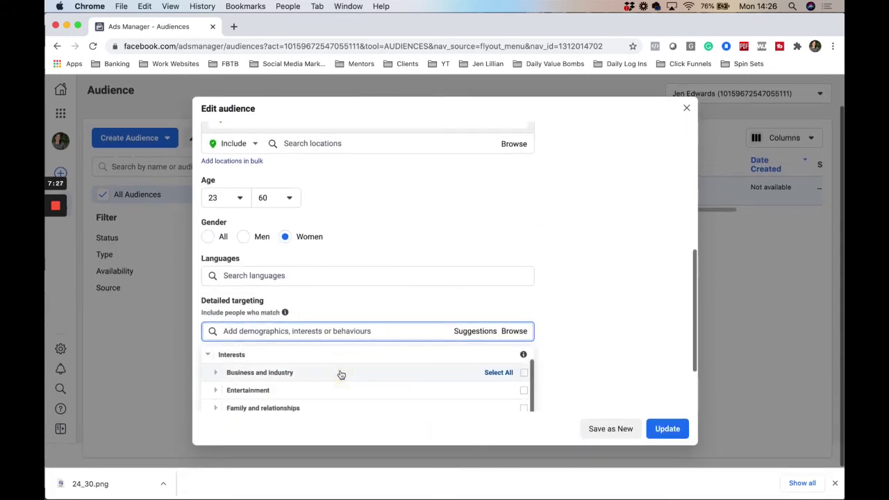
Step: Search detailed targeting for "physical" and add the interests Physical fitness and Physical exercise
left_click(296, 332)
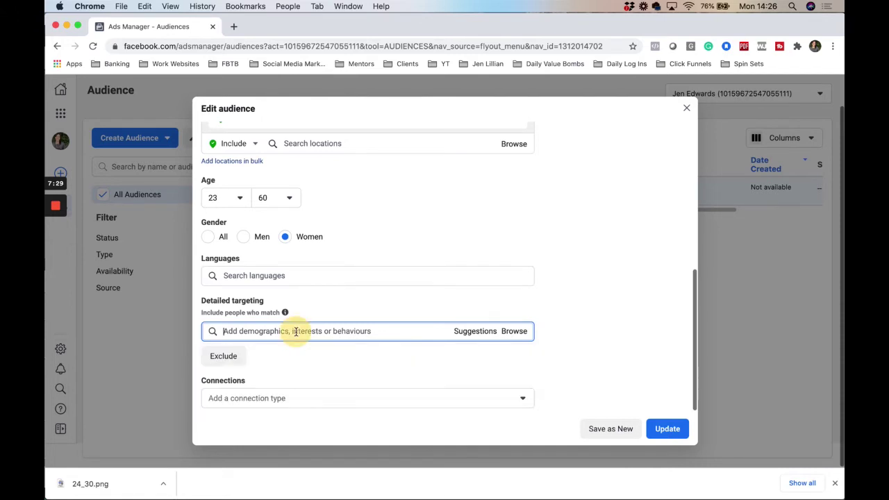
type("physical")
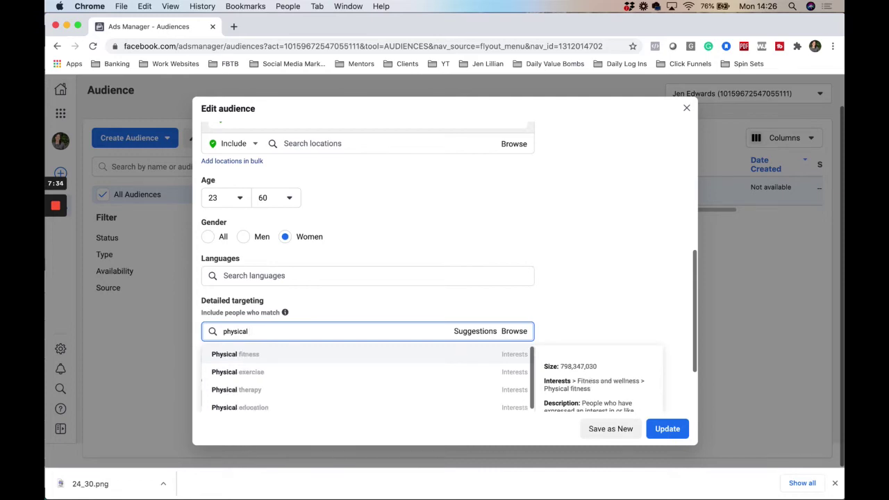
left_click(287, 355)
type("physical")
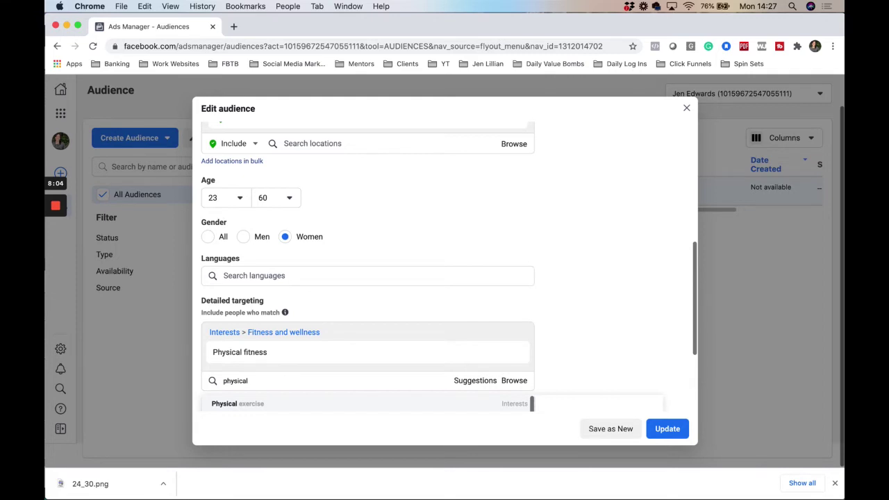
left_click(247, 405)
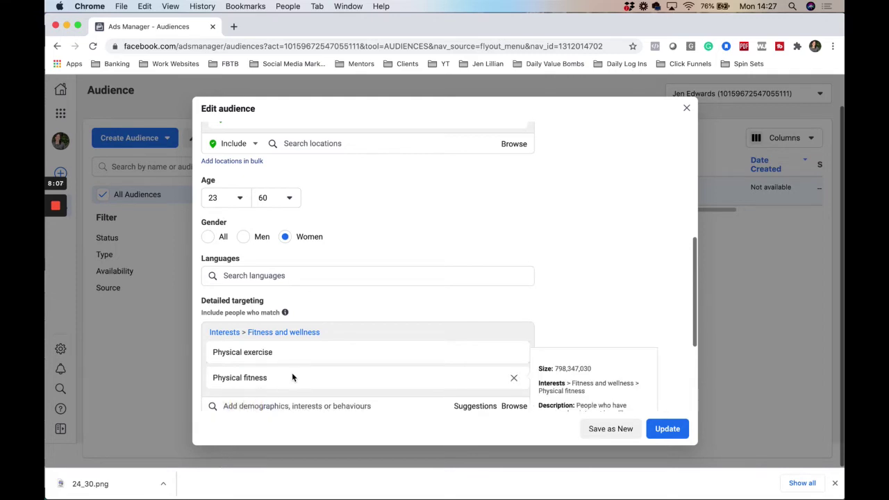
Step: Try to find a "fit bit" interest in detailed targeting and clear the search
scroll(292, 378, "down", 2)
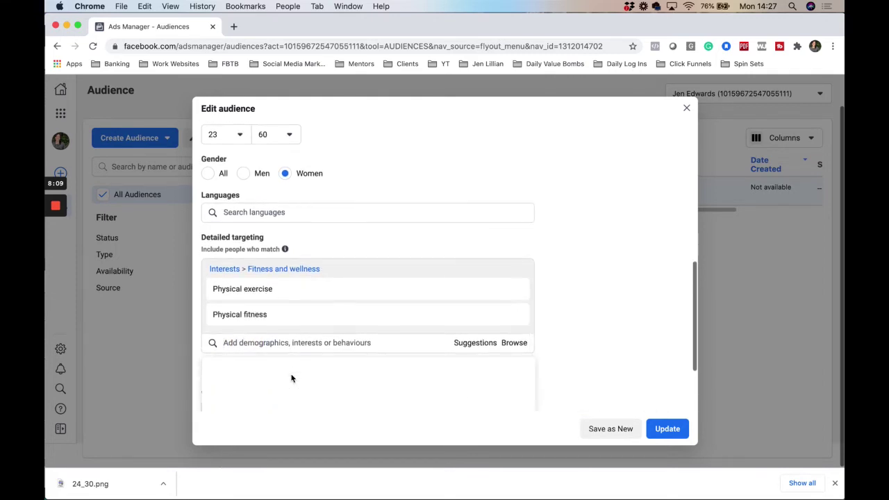
type("fit bit")
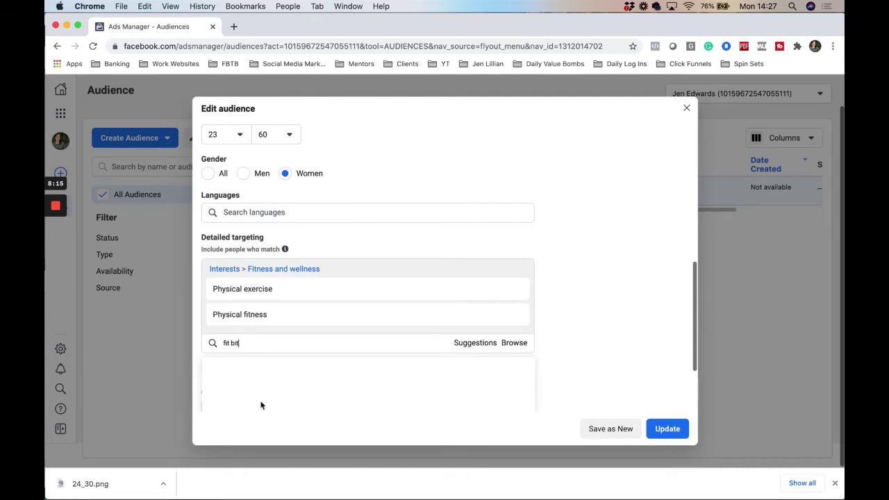
scroll(259, 381, "down", 3)
scroll(260, 382, "up", 1)
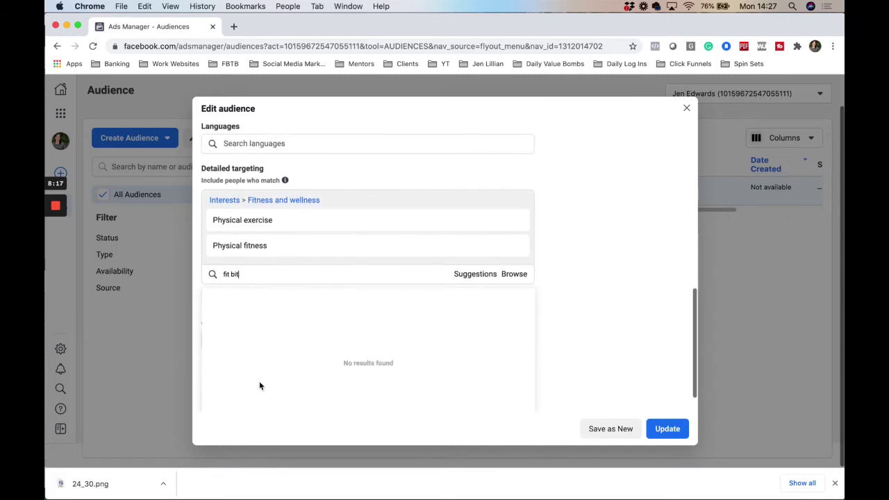
left_click(245, 283)
key("BackSpace")
key("BackSpace")
key("BackSpace")
key("BackSpace")
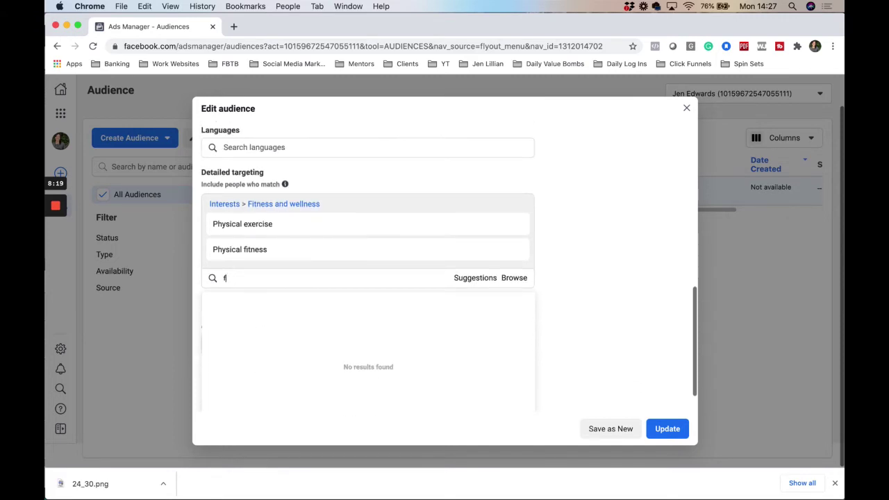
key("BackSpace")
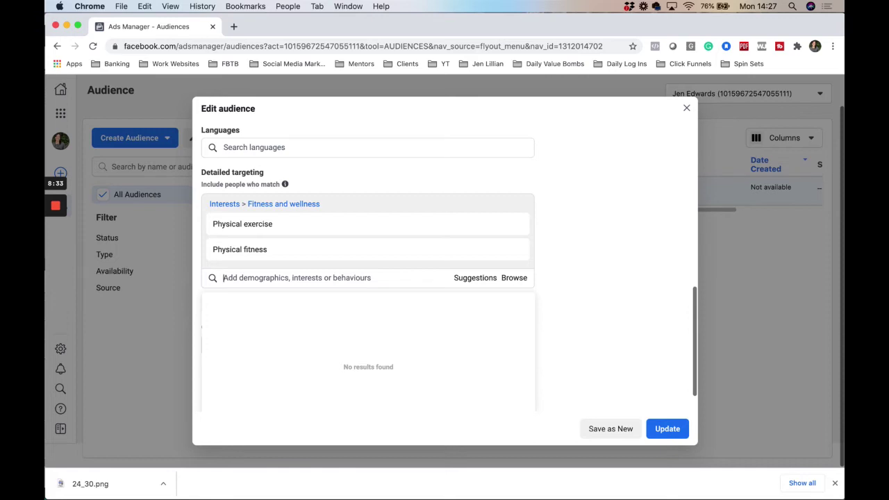
Step: Add the interests MyFitnessPal, CrossFit and Wellness to the audience's detailed targeting
type("m")
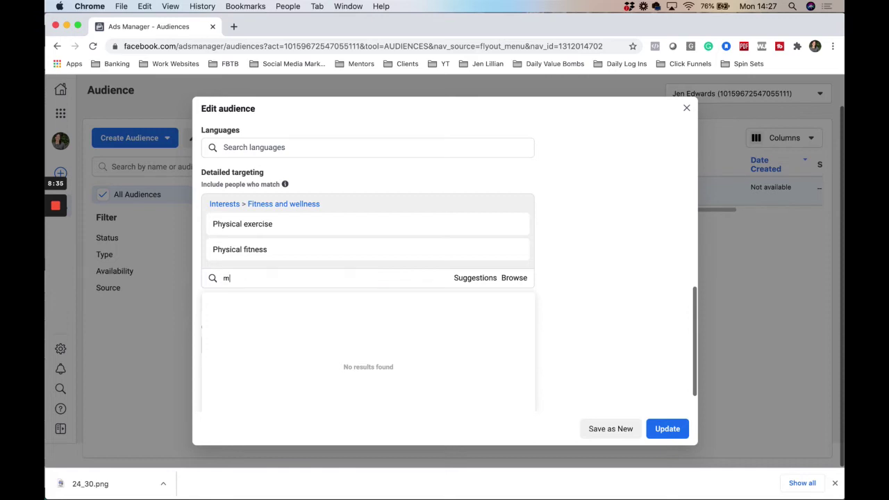
type("y fitness pal")
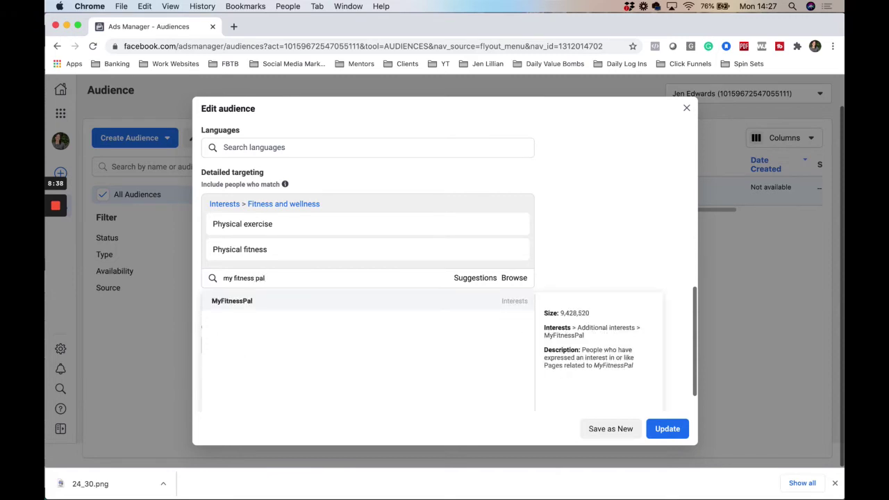
left_click(238, 302)
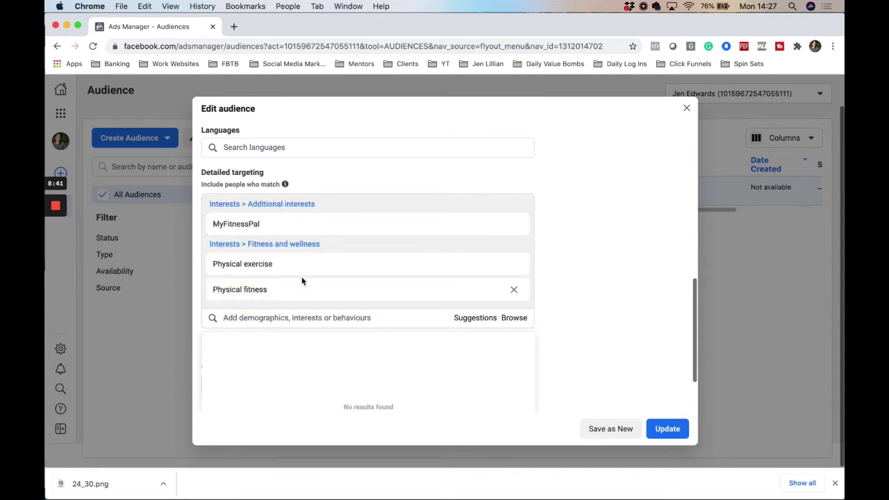
type("cr")
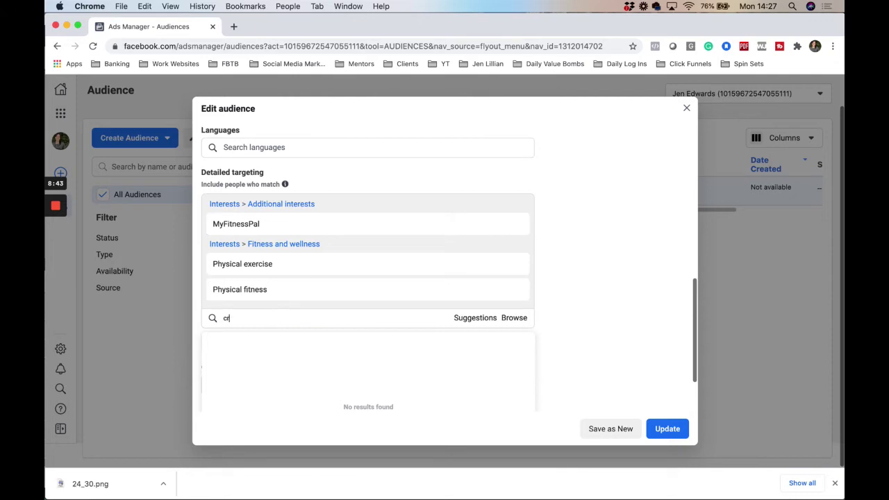
type("oss fit")
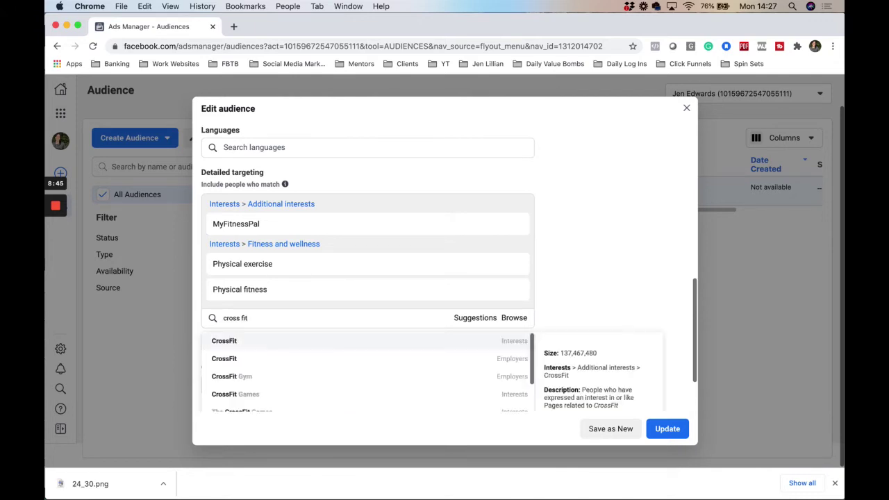
left_click(242, 341)
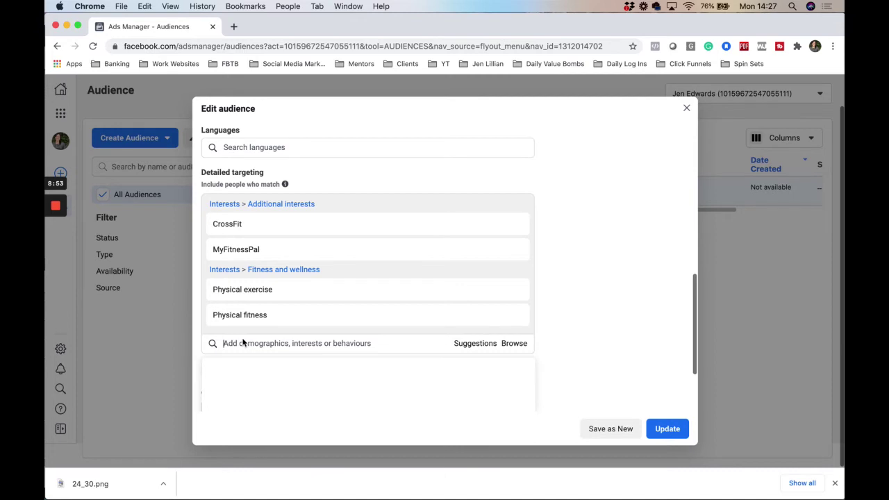
type("wellness")
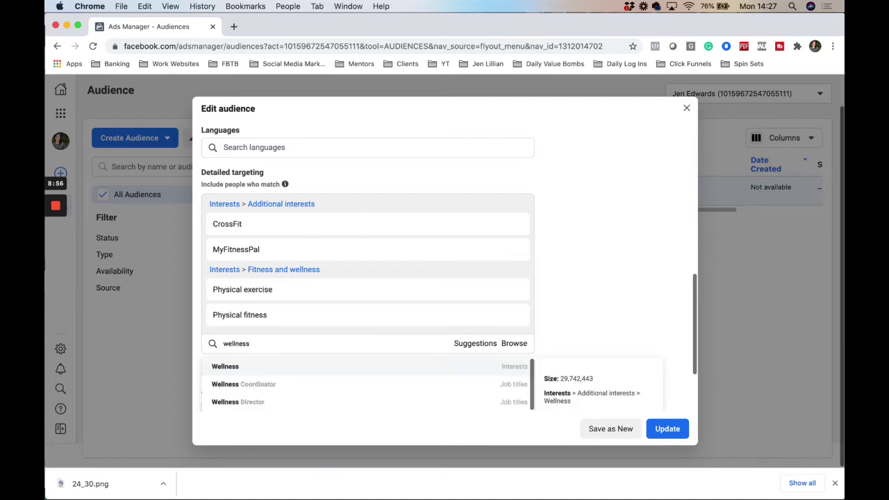
key("Return")
Step: Search detailed targeting for "gym" interests and clear the search without adding any
type("gym")
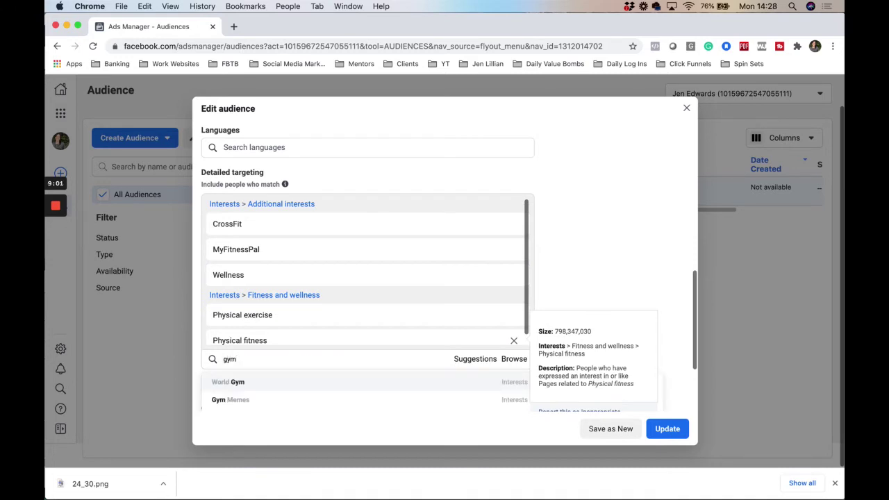
key("BackSpace")
key("BackSpace")
key("BackSpace")
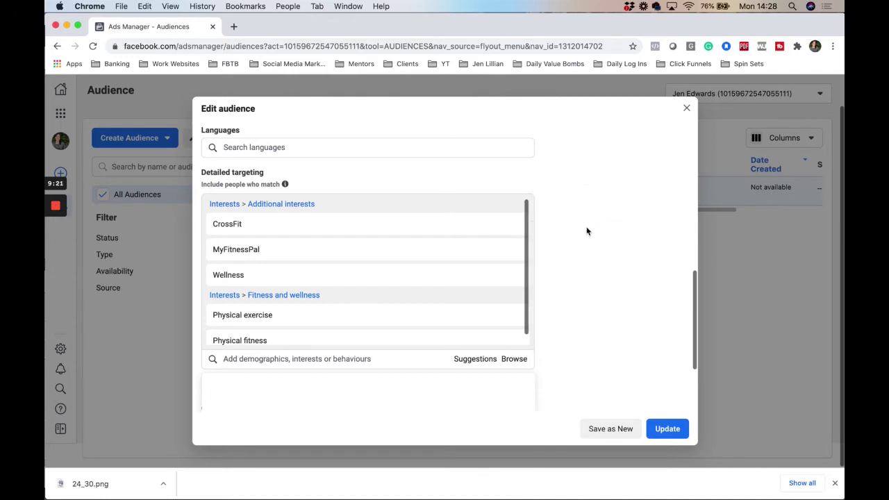
Step: Review the edited audience's potential reach and details, along with its locations, age, gender and chosen interests
scroll(587, 231, "up", 5)
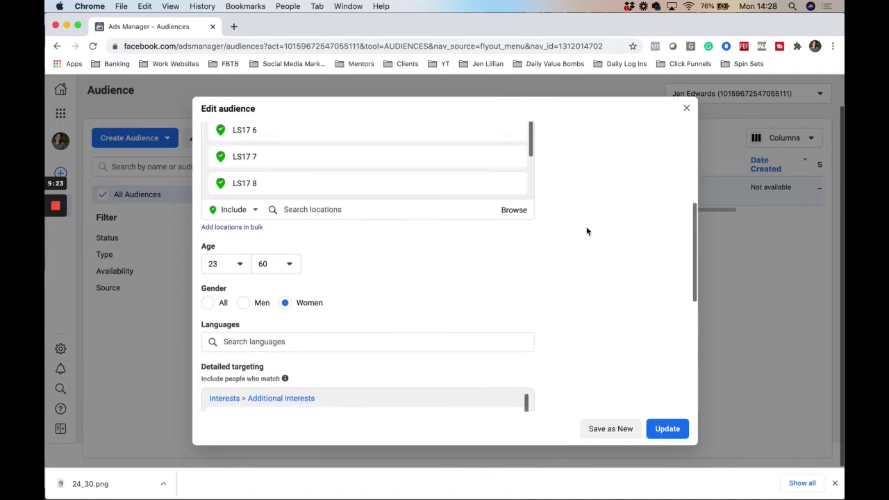
scroll(587, 232, "up", 5)
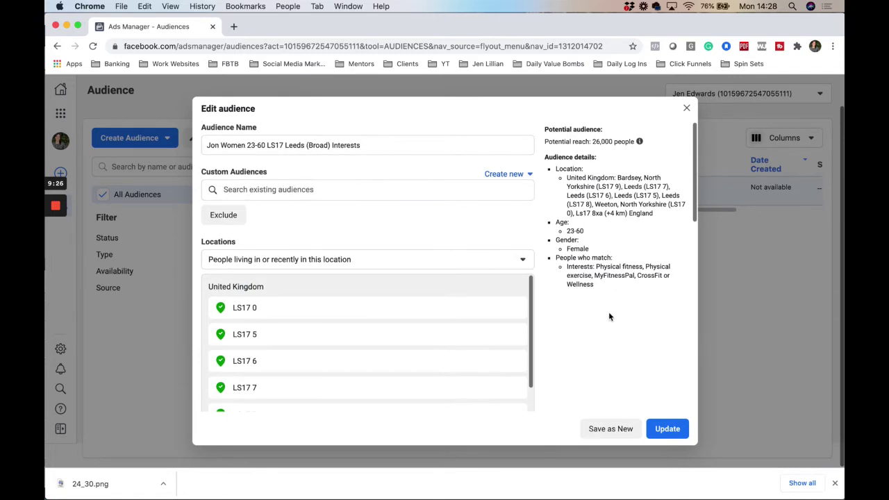
scroll(610, 317, "down", 5)
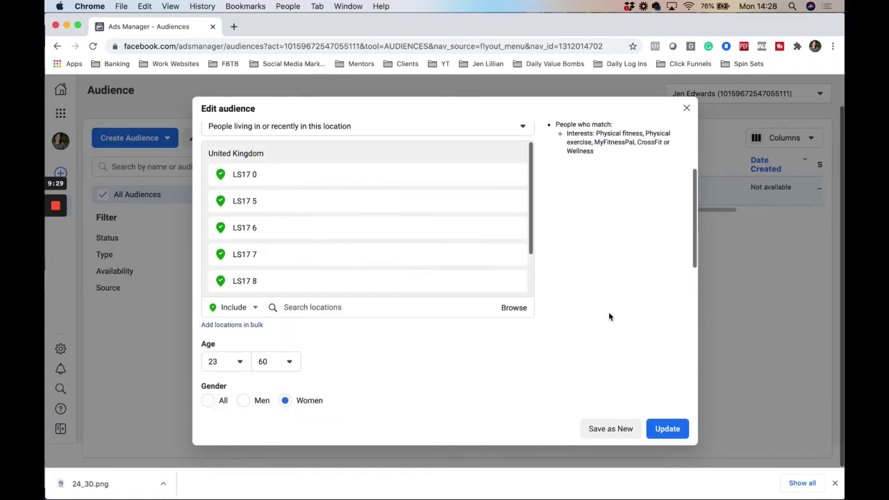
scroll(359, 266, "down", 2)
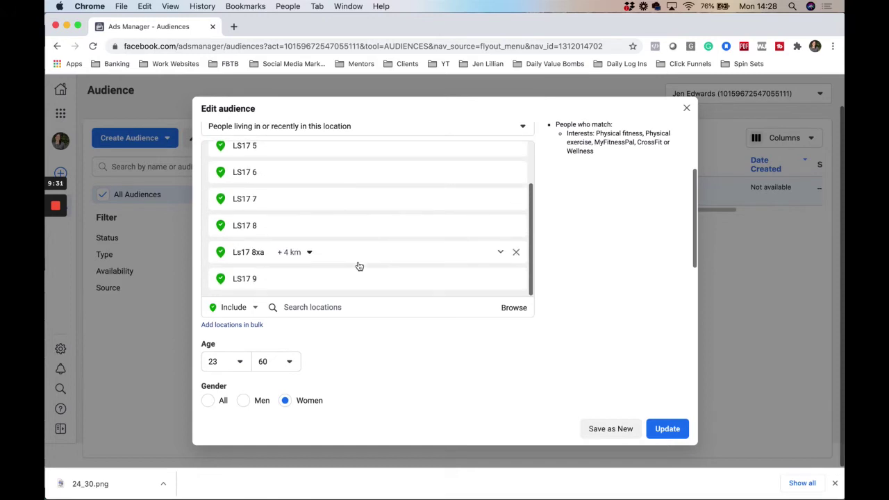
scroll(359, 266, "down", 10)
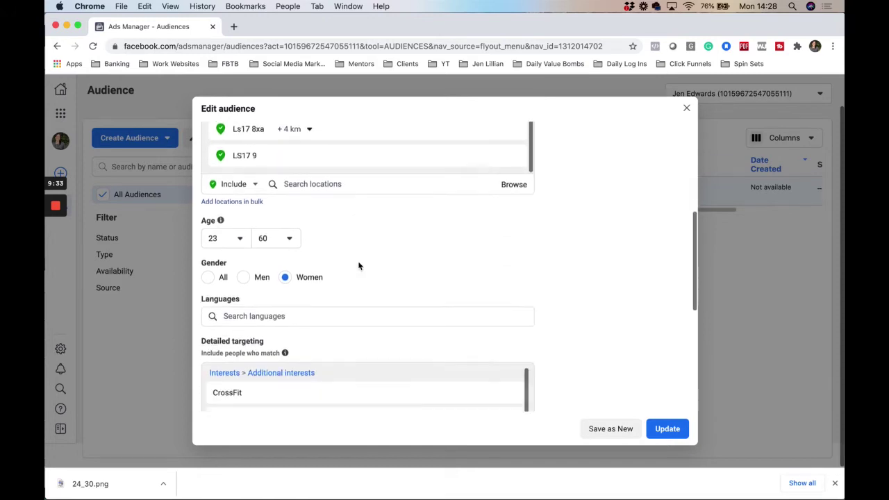
scroll(359, 266, "up", 3)
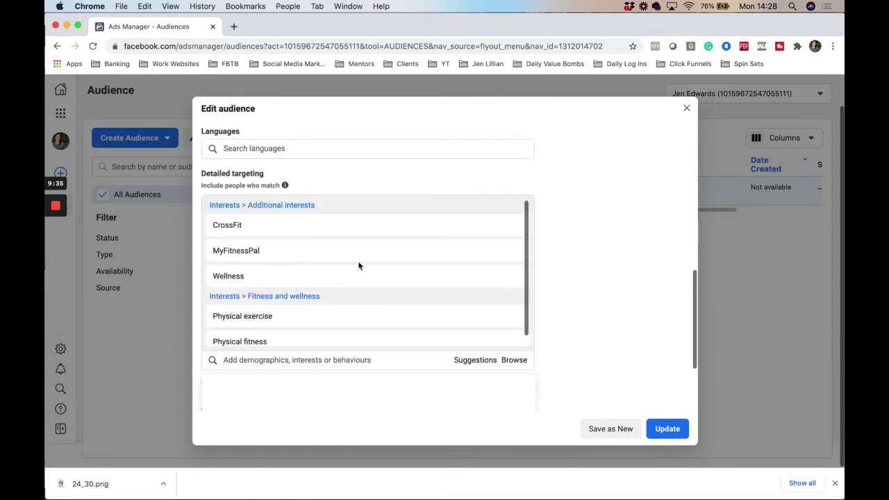
scroll(573, 215, "up", 8)
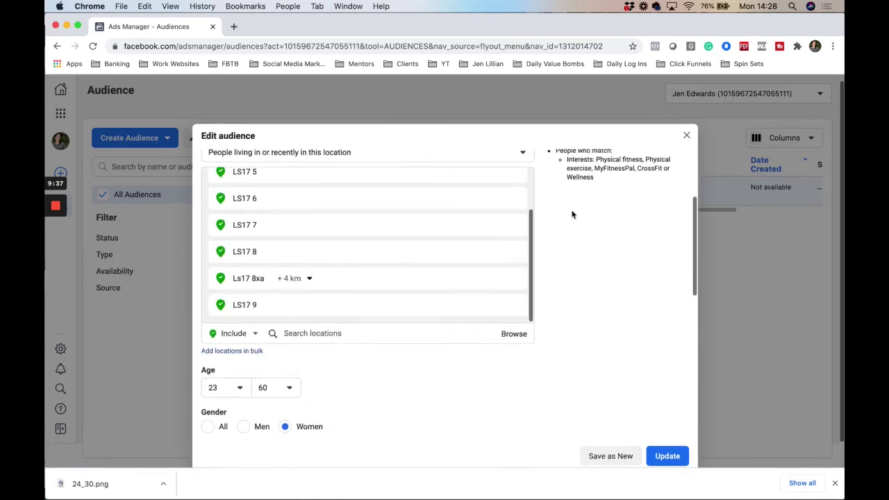
scroll(601, 273, "down", 7)
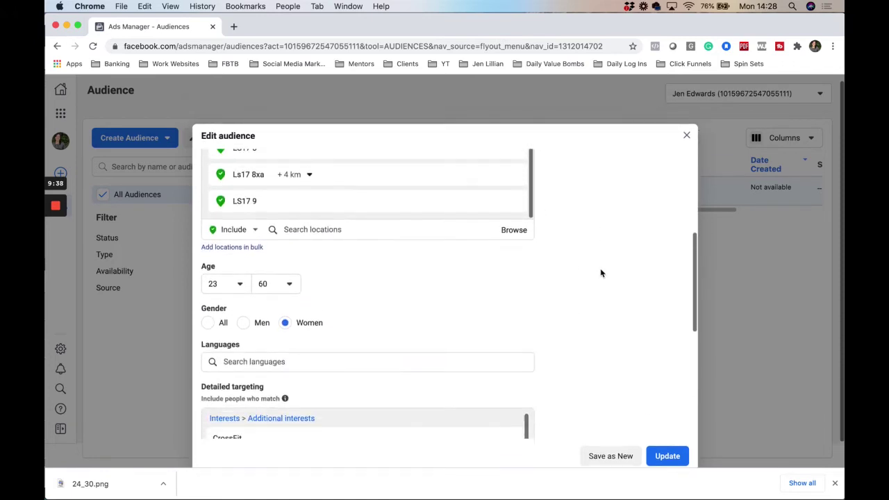
scroll(600, 268, "down", 2)
scroll(600, 268, "up", 10)
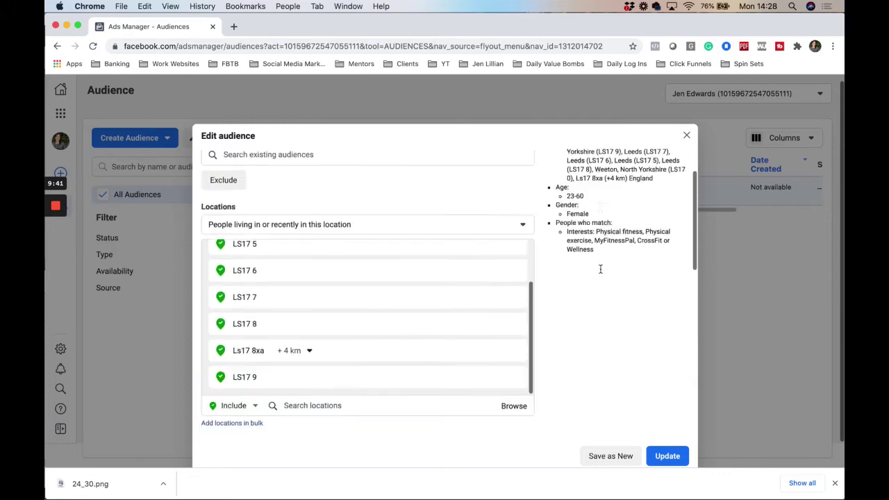
Step: Remove the MyFitnessPal interest from the audience's detailed targeting
scroll(600, 273, "down", 6)
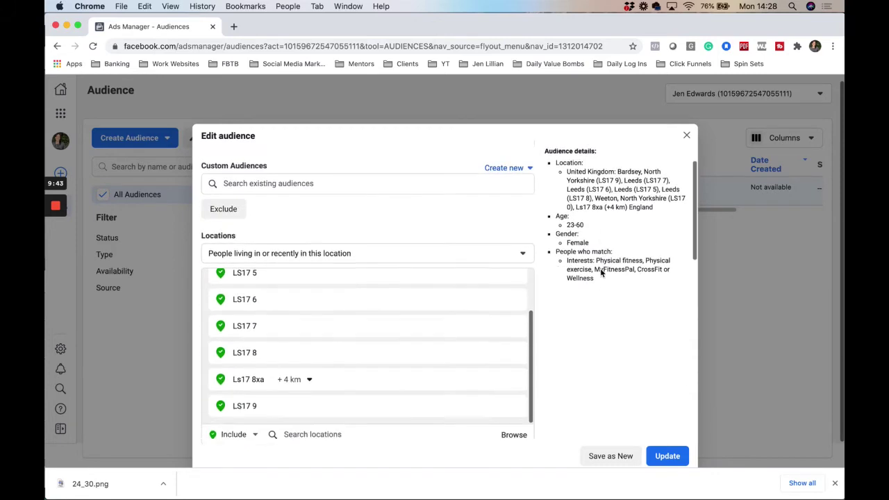
scroll(600, 273, "down", 2)
mouse_move(424, 294)
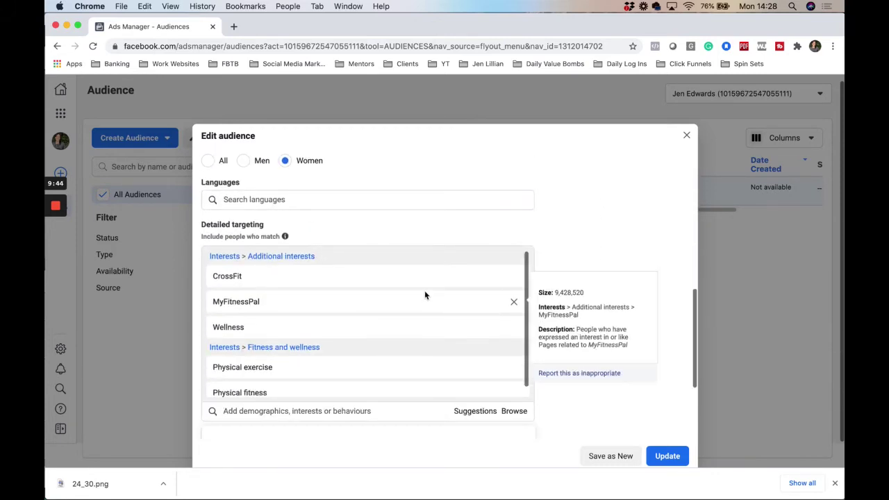
left_click(513, 303)
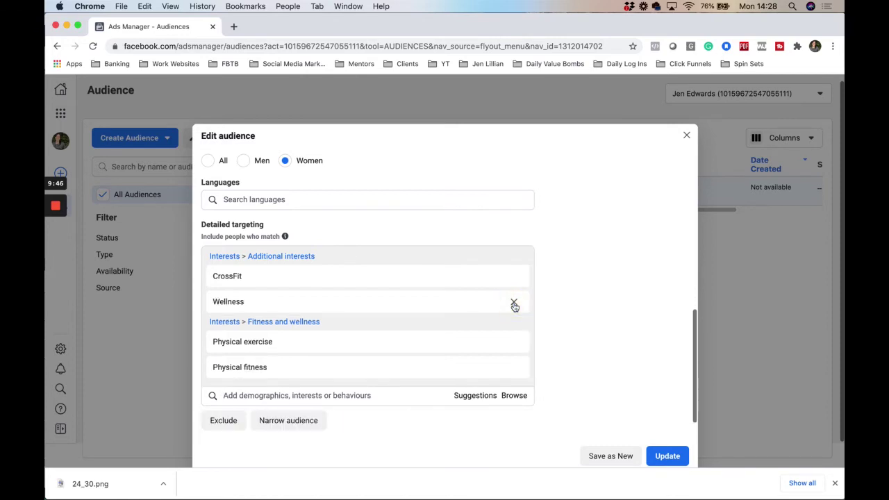
Step: Remove the Wellness, Physical exercise and Physical fitness interests from the audience's detailed targeting, leaving only CrossFit
left_click(514, 303)
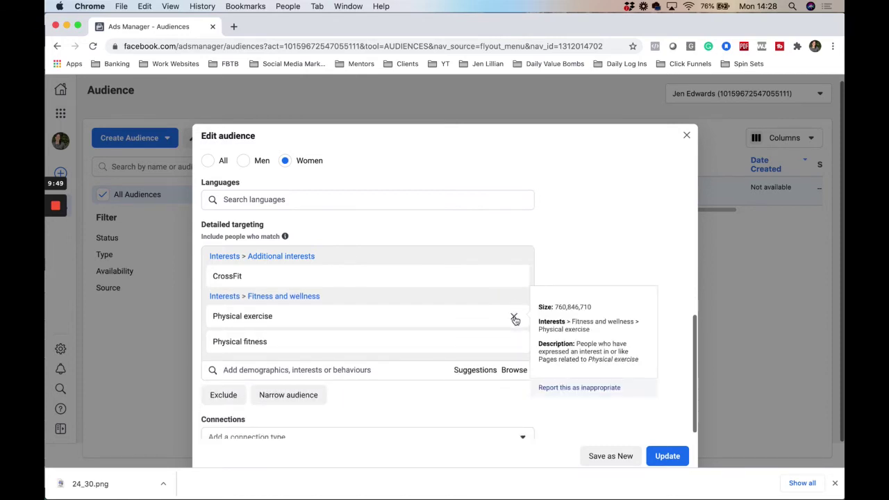
left_click(514, 317)
left_click(513, 330)
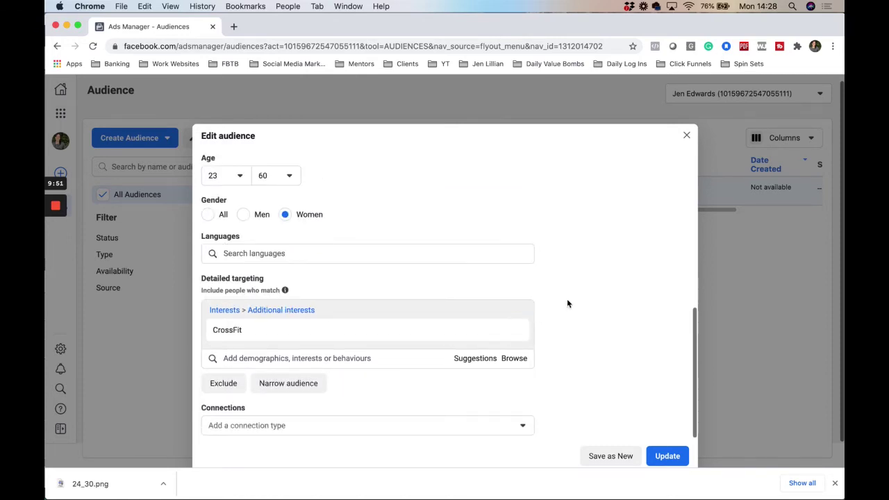
scroll(567, 301, "up", 5)
scroll(567, 304, "down", 5)
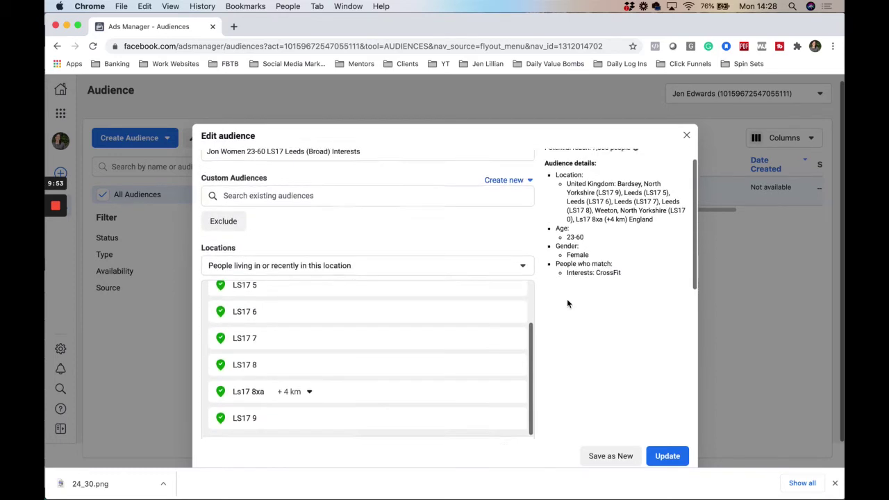
scroll(567, 303, "down", 3)
Step: Search detailed targeting for "personal training" and add the Personal trainer interest to the audience
mouse_move(324, 333)
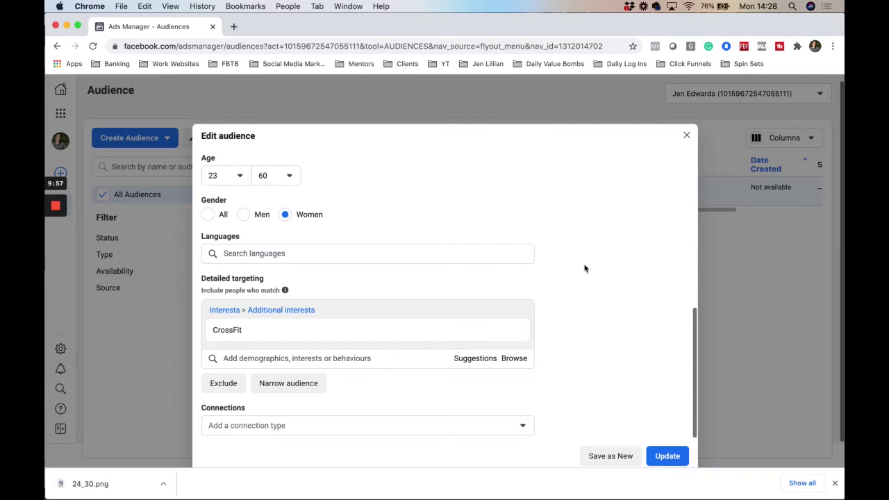
left_click(258, 357)
type("p")
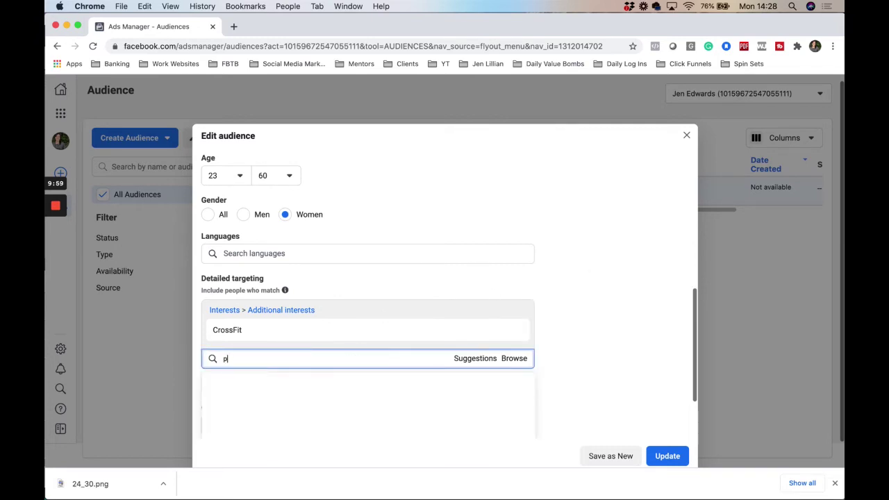
type("ersonal training")
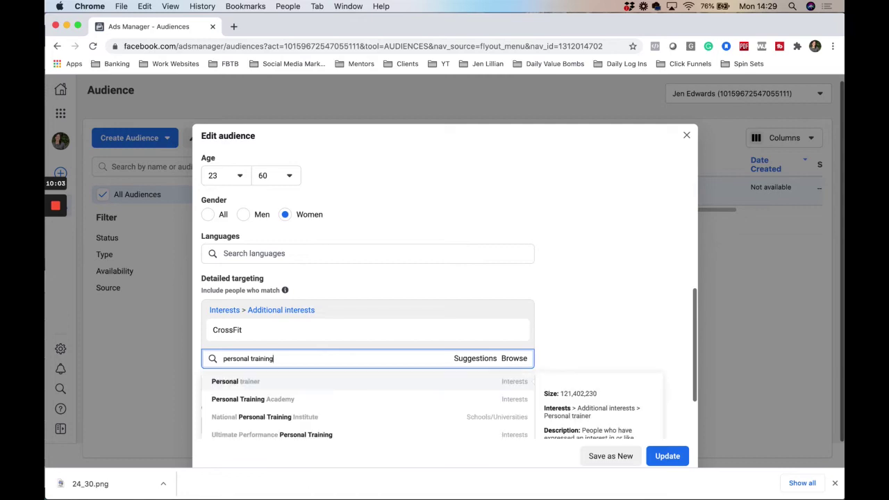
left_click(236, 382)
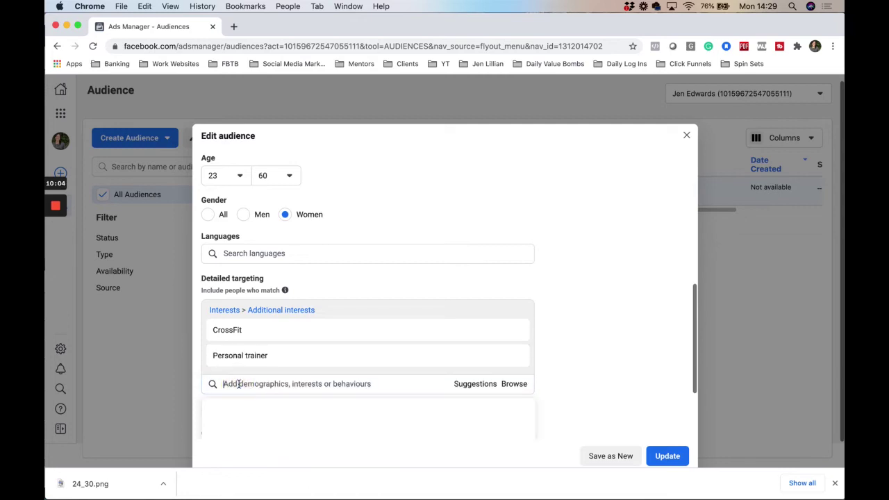
Step: Search detailed targeting for "fitbit" and add the Fitbit interest to the audience
type("fit bit")
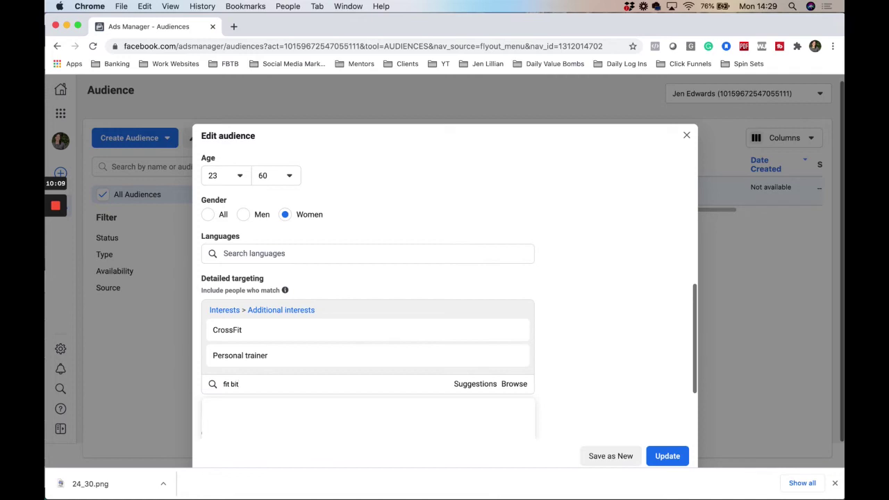
key("BackSpace")
key("BackSpace")
key("BackSpace")
key("BackSpace")
type("b")
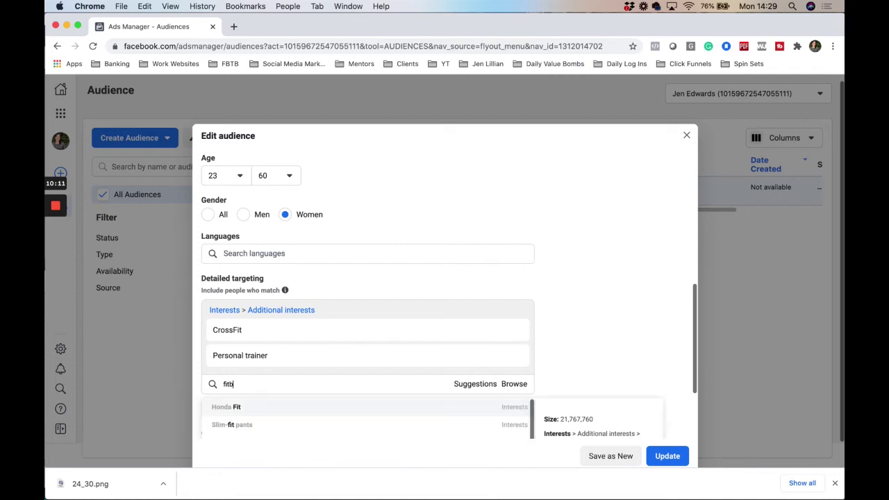
type("it")
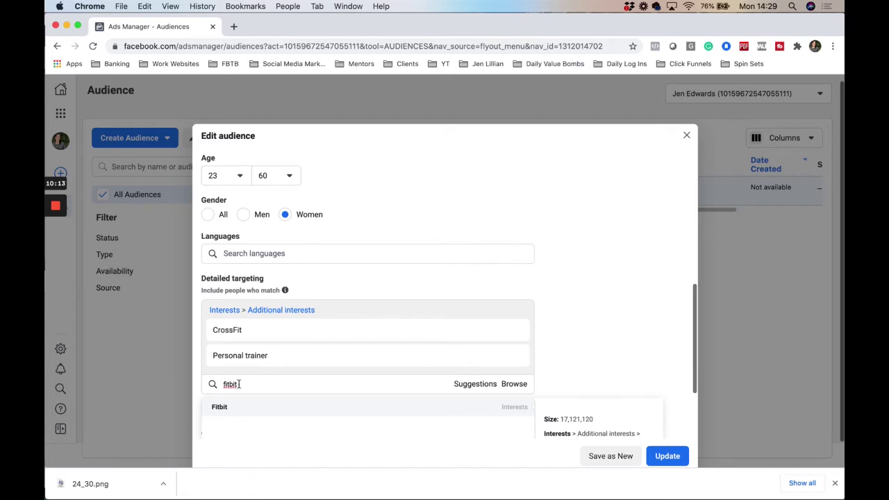
left_click(228, 408)
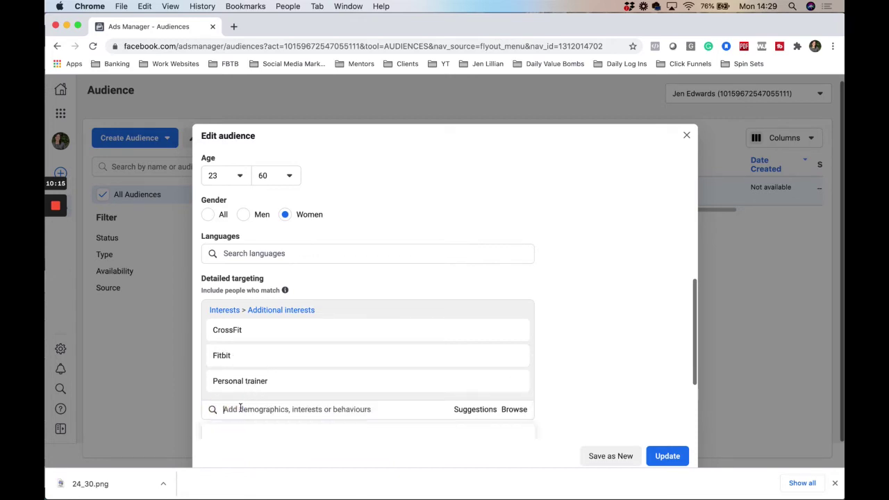
Step: Search detailed targeting for "my fitness pal" and add the MyFitnessPal interest
type("my fitness")
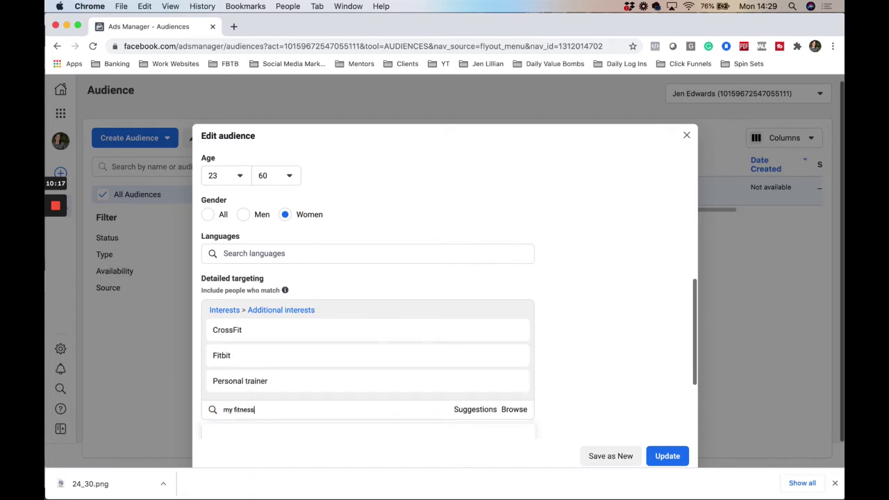
type(" pal")
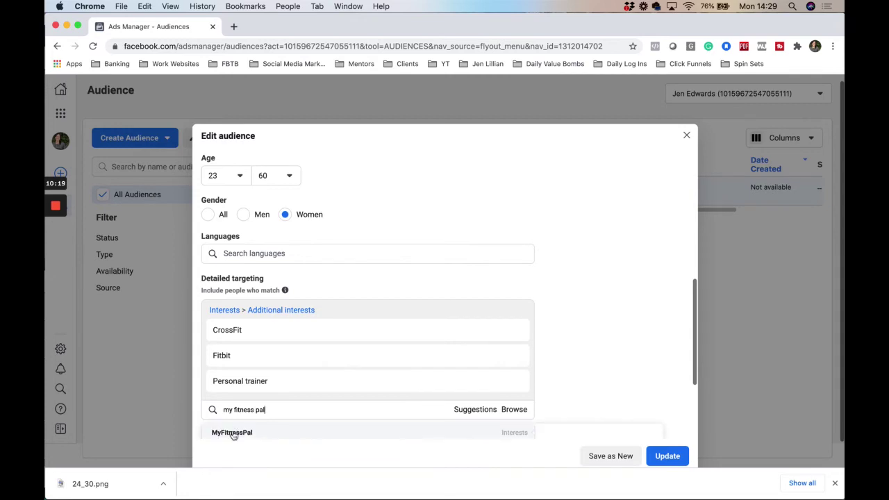
left_click(231, 430)
scroll(258, 417, "down", 2)
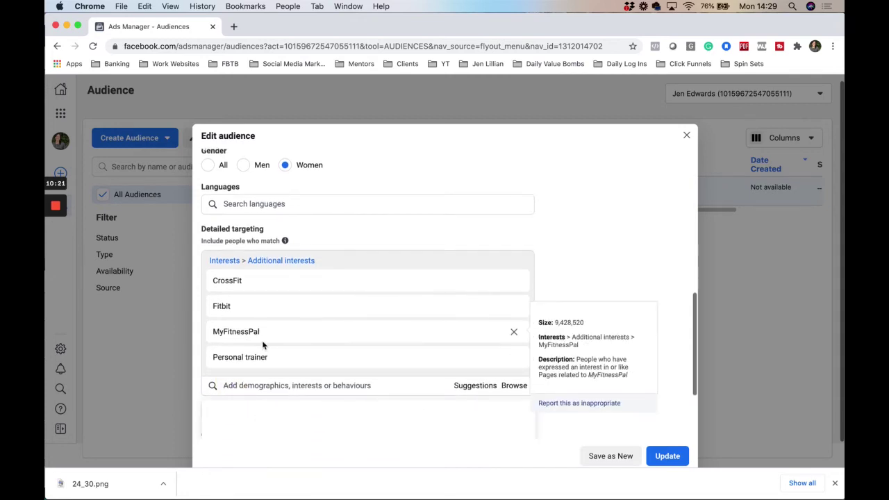
Step: Search detailed targeting for "physical fitness" and add the Physical fitness interest to the audience
scroll(264, 344, "down", 1)
type("ph")
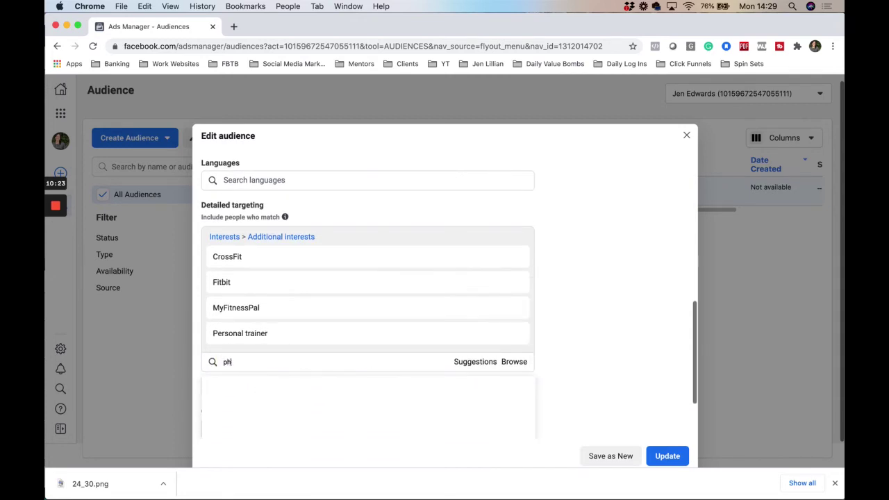
type("ysical fitness")
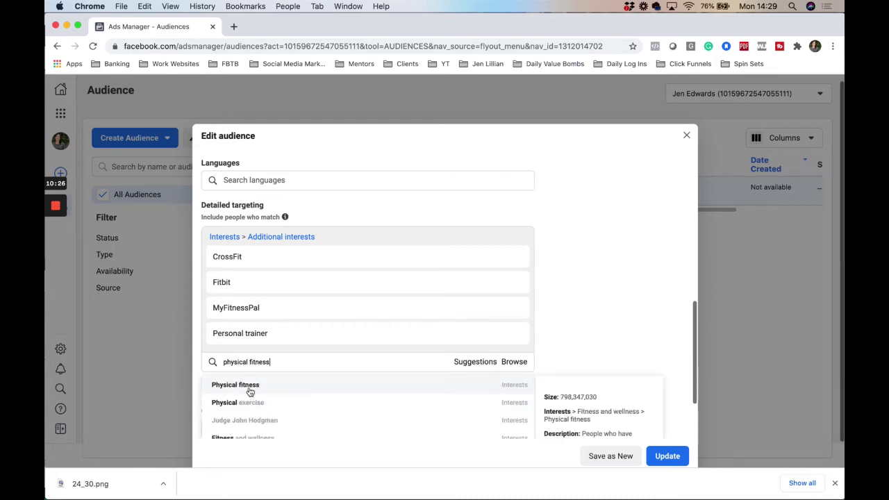
left_click(248, 387)
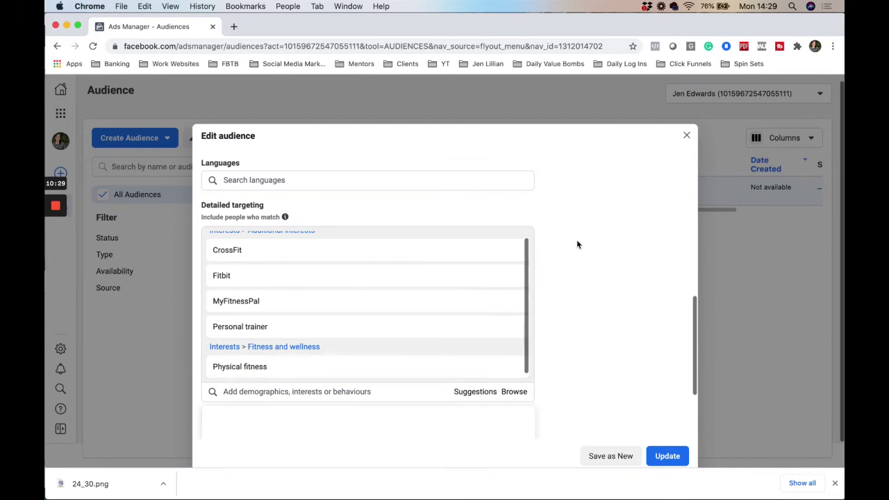
Step: Search detailed targeting for "slimming" and add Slimming World from the Employers category
scroll(577, 244, "up", 10)
scroll(577, 244, "down", 10)
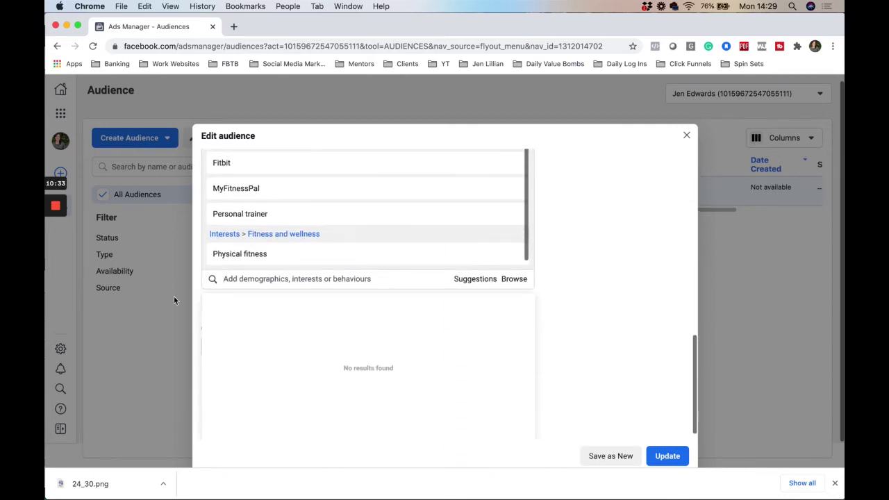
type("slimming")
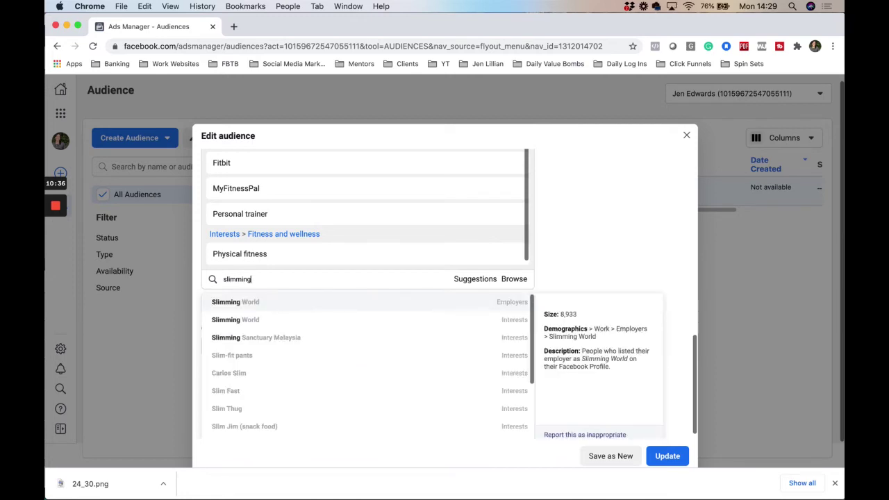
left_click(221, 302)
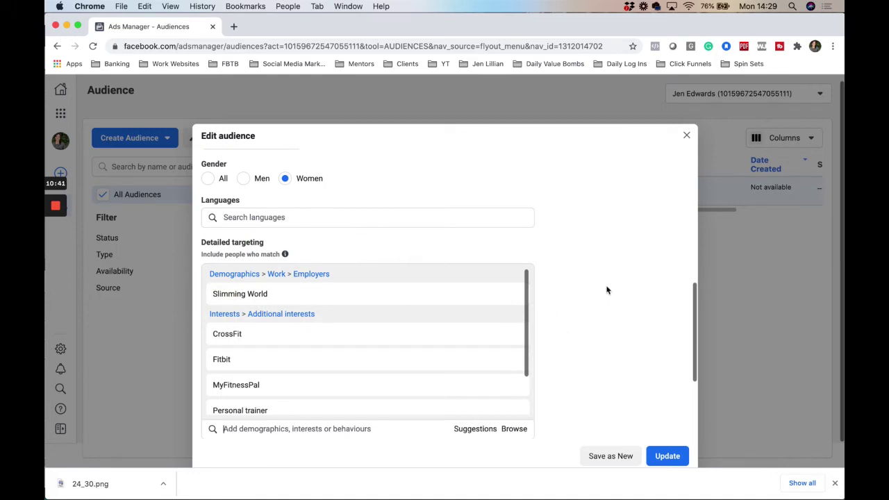
Step: Review the edited audience's potential reach and details, including its locations, age, gender, interests and employer
scroll(607, 289, "up", 5)
scroll(606, 288, "down", 6)
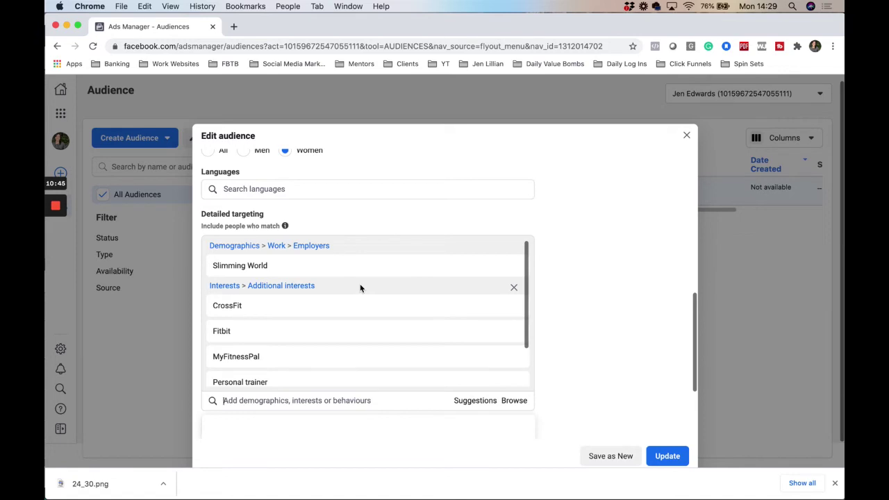
scroll(437, 332, "up", 3)
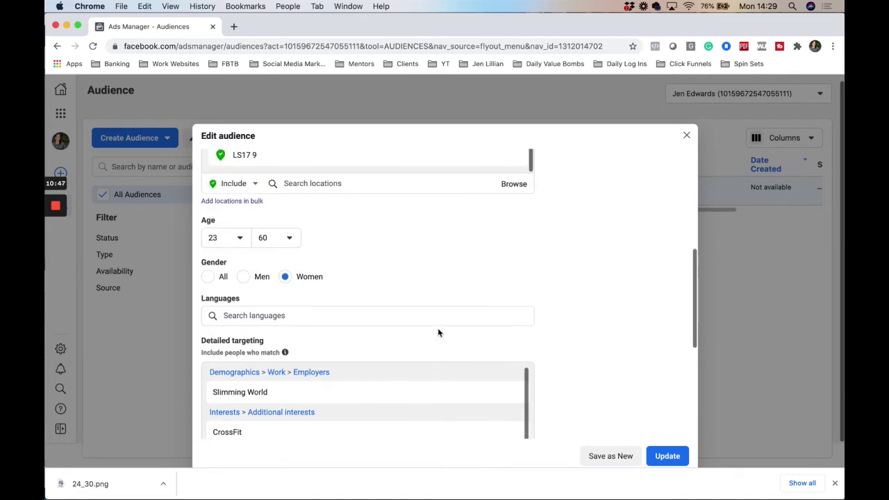
scroll(438, 332, "down", 3)
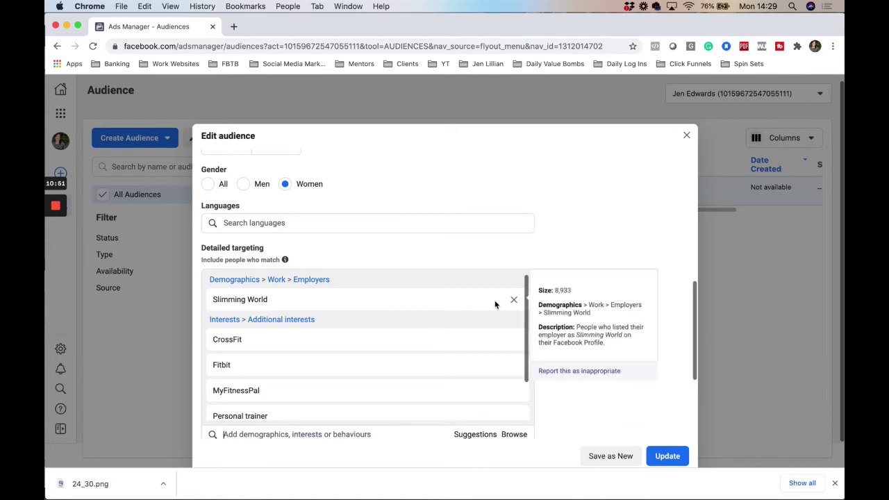
scroll(538, 281, "up", 10)
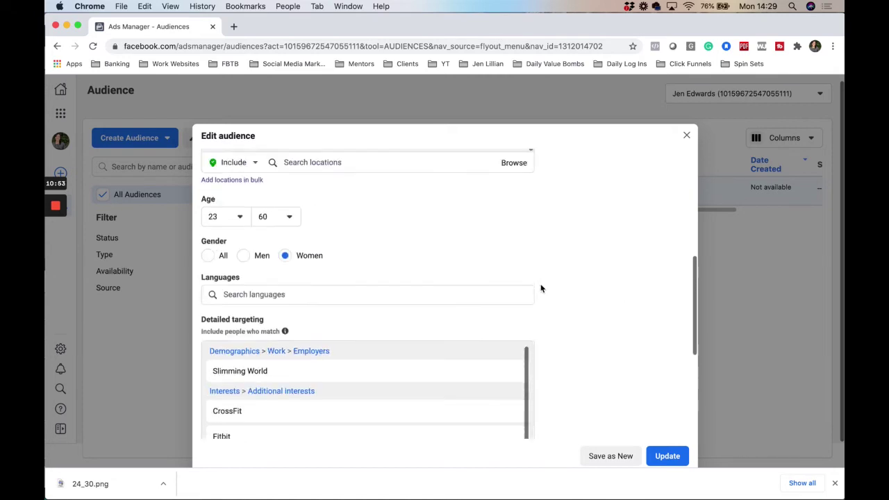
scroll(614, 200, "up", 1)
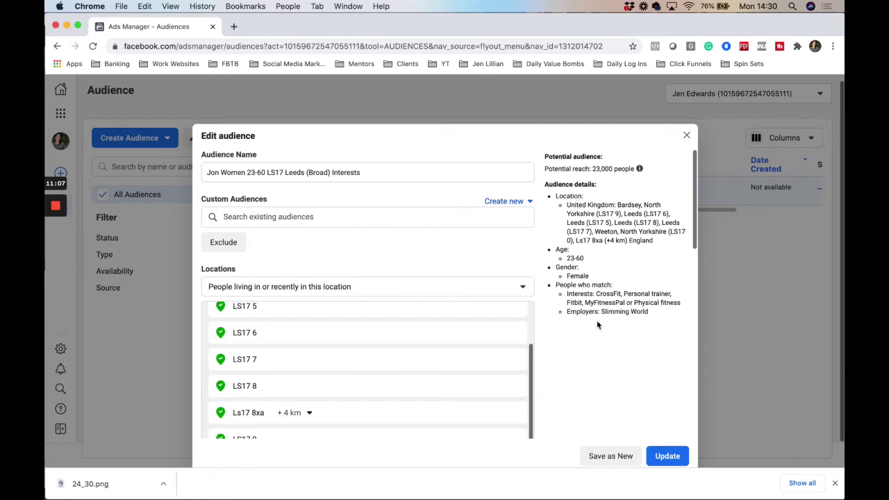
scroll(597, 324, "down", 5)
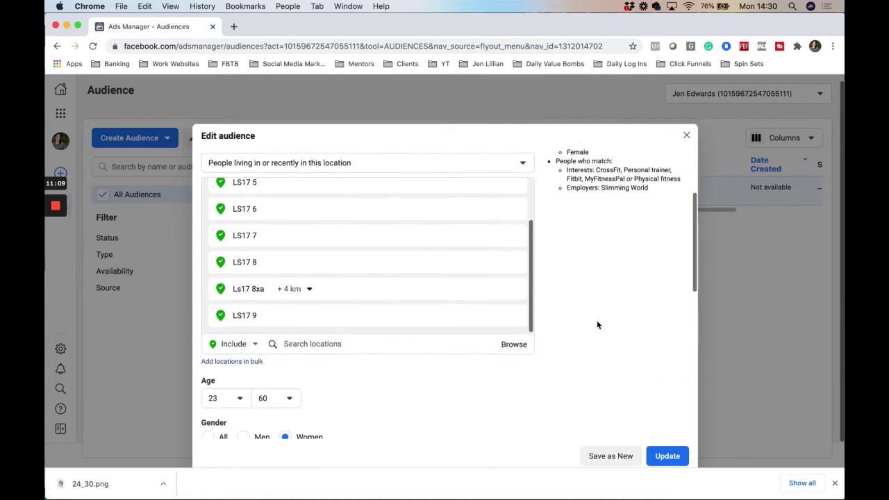
scroll(597, 324, "down", 6)
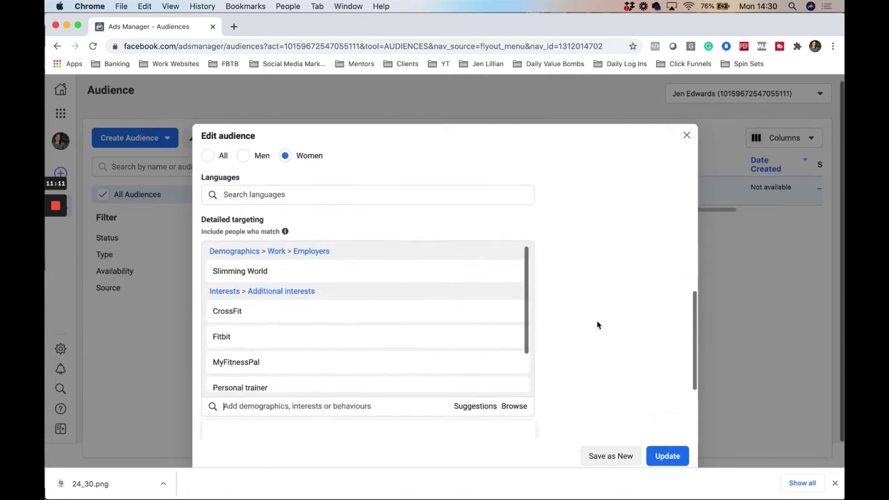
Step: Save the edited audience as a new one, removing the "- copy" suffix so its name ends in "LS17 Leeds (Broad) Interests"
left_click(611, 460)
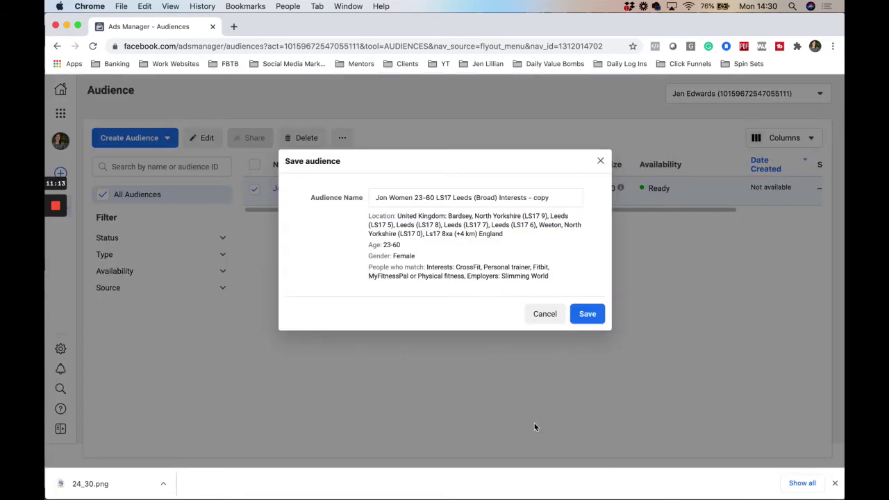
left_click(560, 198)
key("BackSpace")
key("BackSpace")
key("BackSpace")
key("BackSpace")
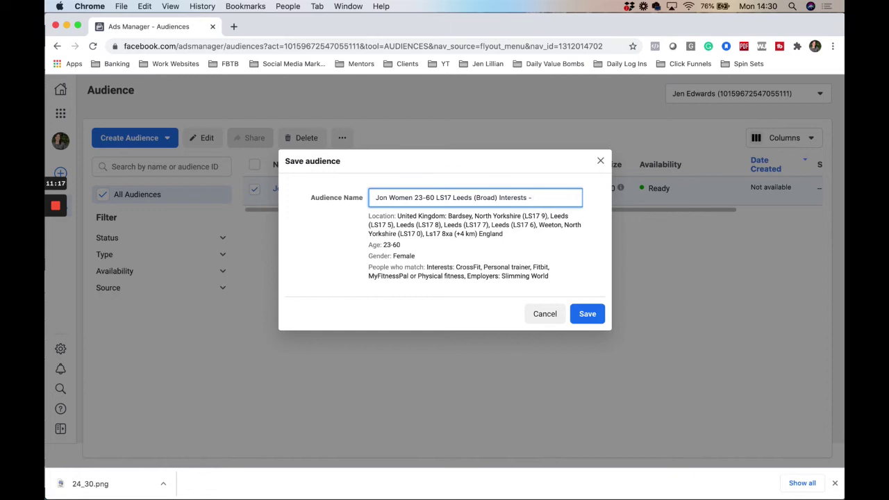
key("BackSpace")
key("BackSpace")
key("BackSpace")
left_click(588, 318)
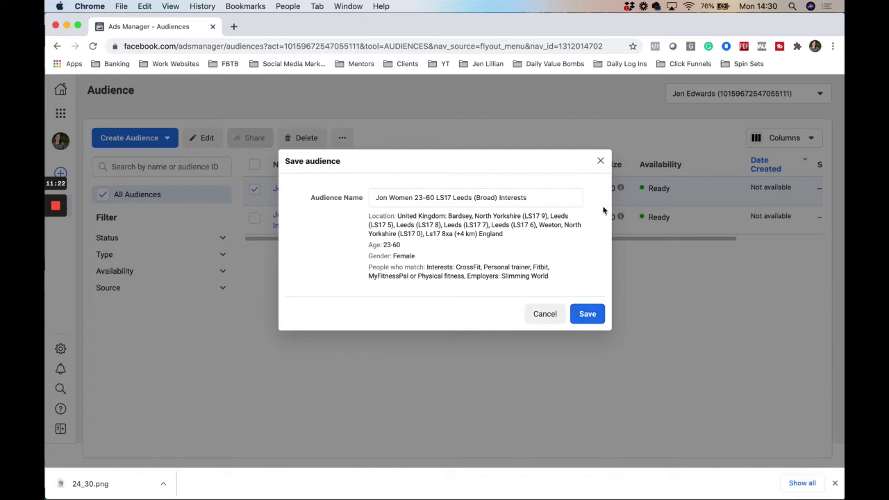
left_click(602, 161)
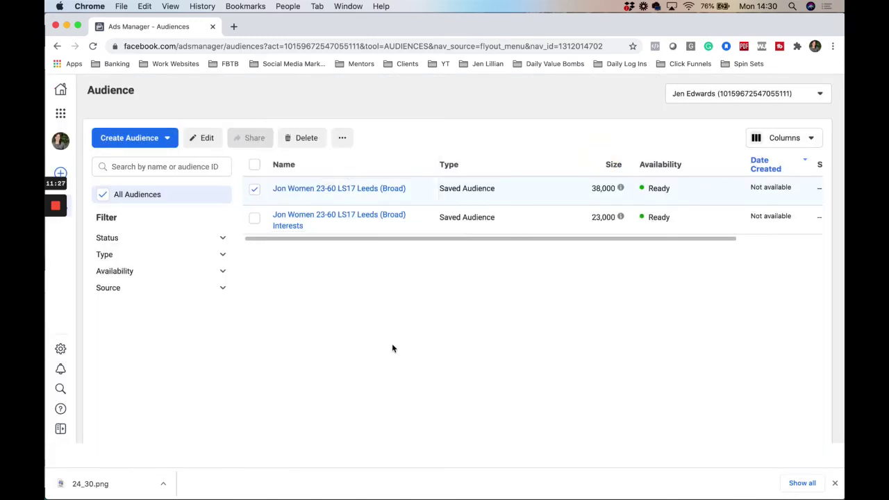
Step: Close the open audience summary and reopen the broad LS17 Leeds audience's summary to examine its details
mouse_move(388, 234)
mouse_move(615, 217)
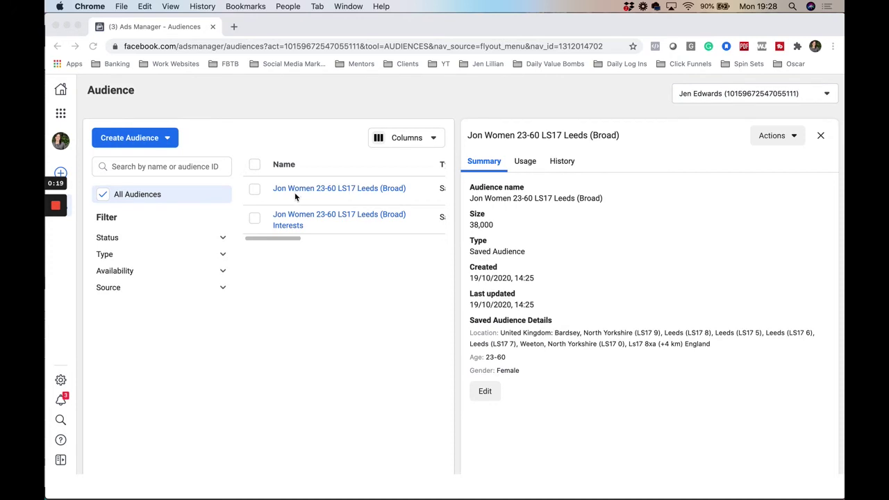
left_click(820, 136)
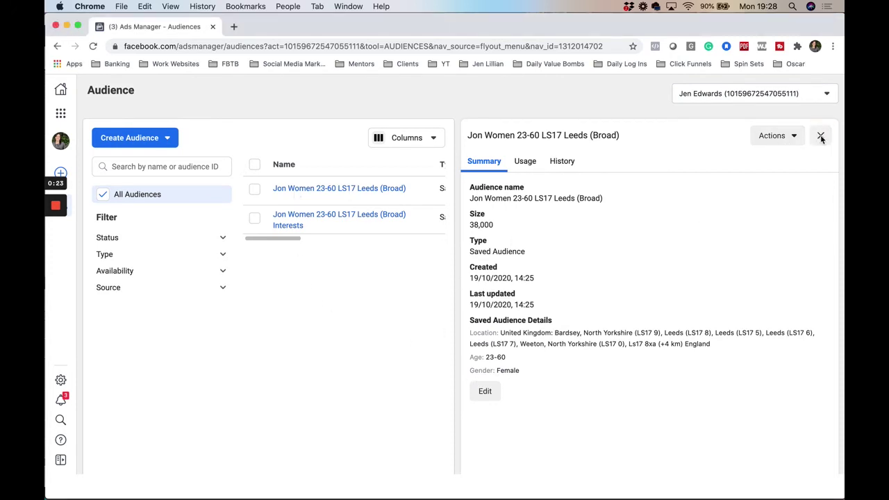
left_click(820, 136)
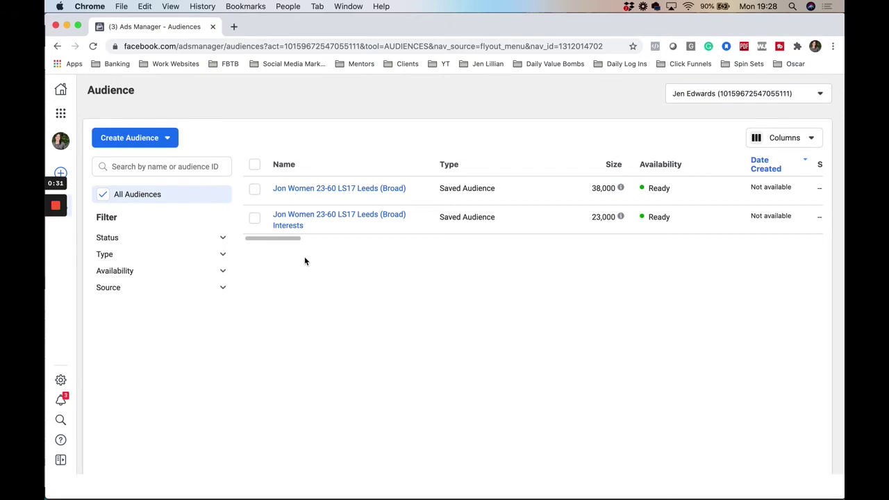
left_click(299, 188)
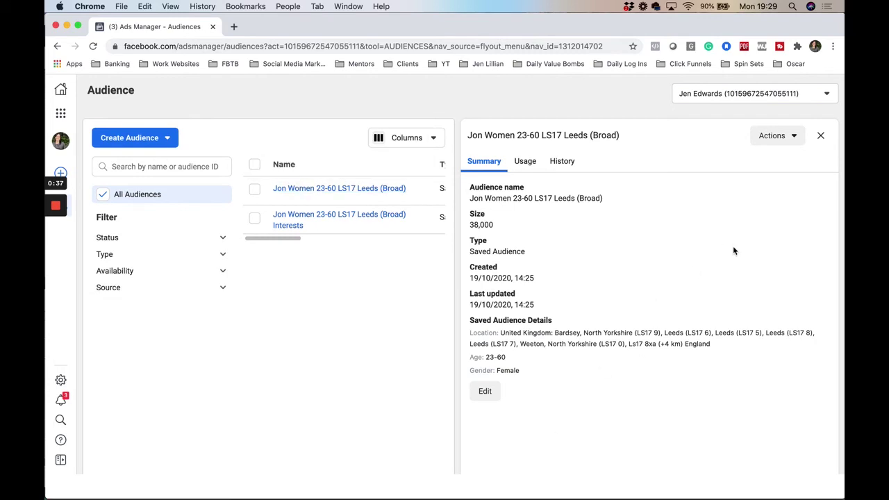
Step: Open the broad LS17 Leeds audience for editing and delete the LS17 0 location from its map
left_click(487, 395)
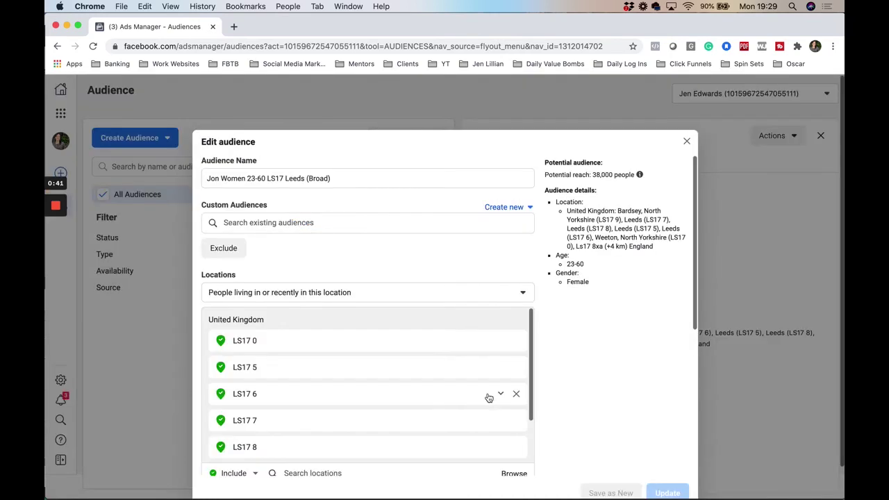
scroll(628, 356, "down", 1)
scroll(628, 355, "down", 3)
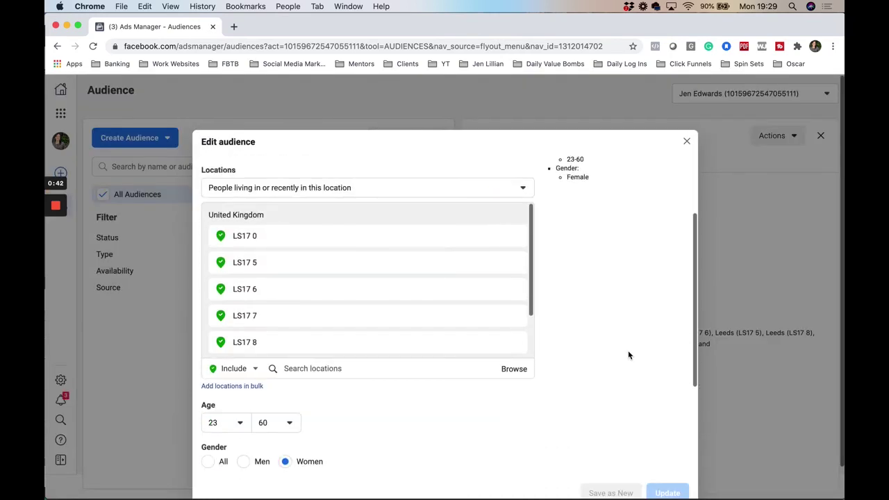
left_click(339, 368)
scroll(594, 349, "down", 2)
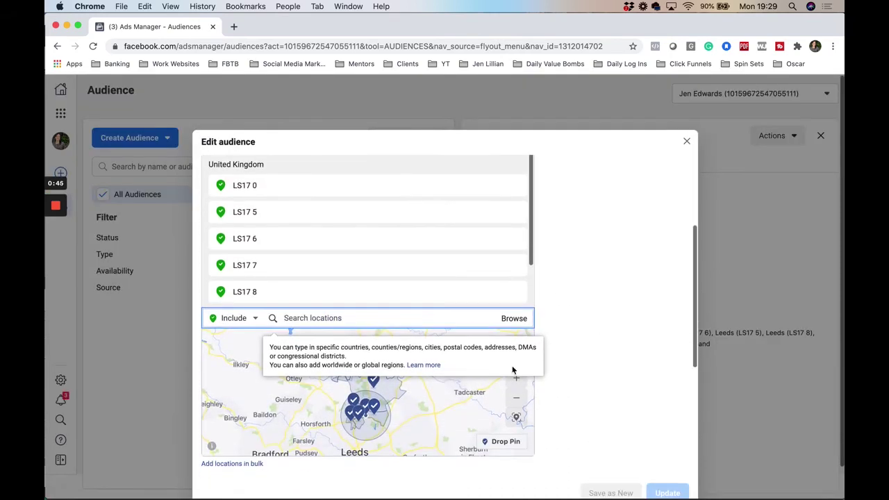
left_click(584, 353)
scroll(517, 327, "down", 1)
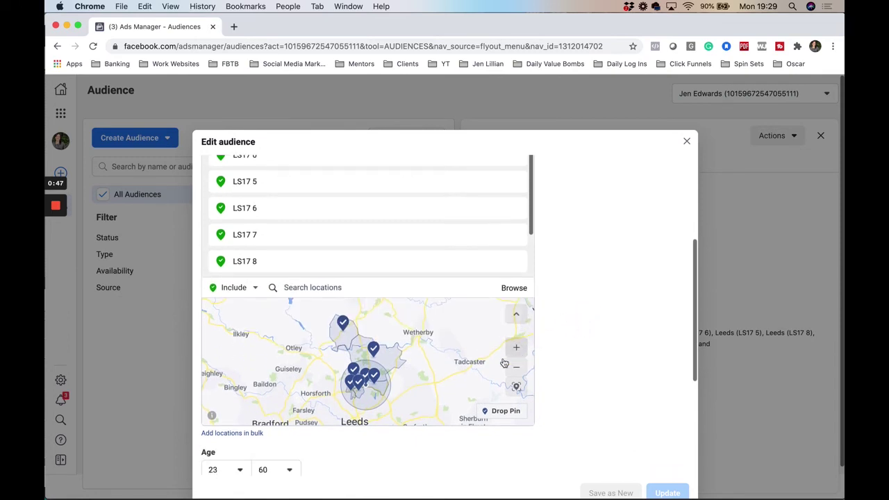
left_click(343, 337)
left_click(377, 318)
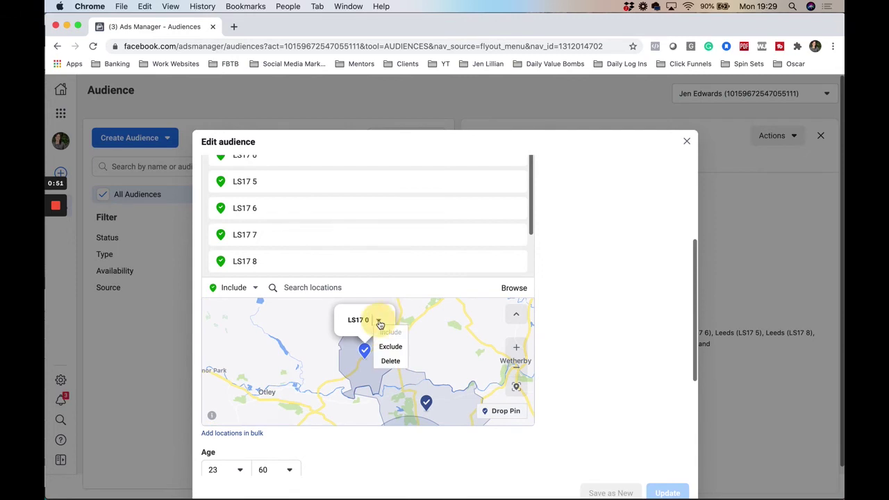
left_click(389, 361)
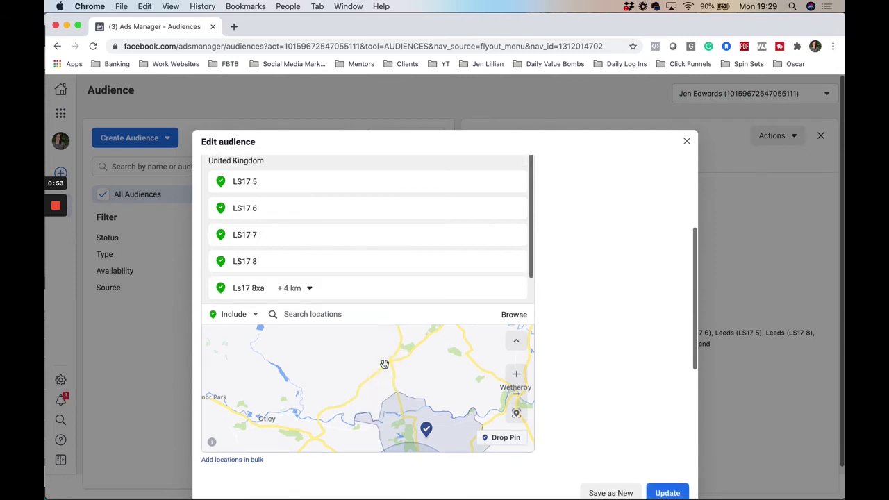
Step: Delete the LS17 9 location from the broad audience's map
left_click(517, 378)
left_click(518, 378)
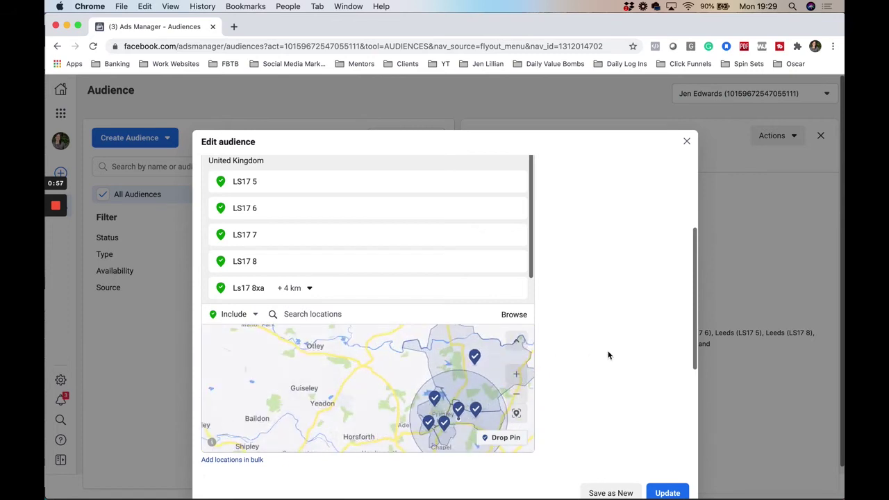
left_click(476, 355)
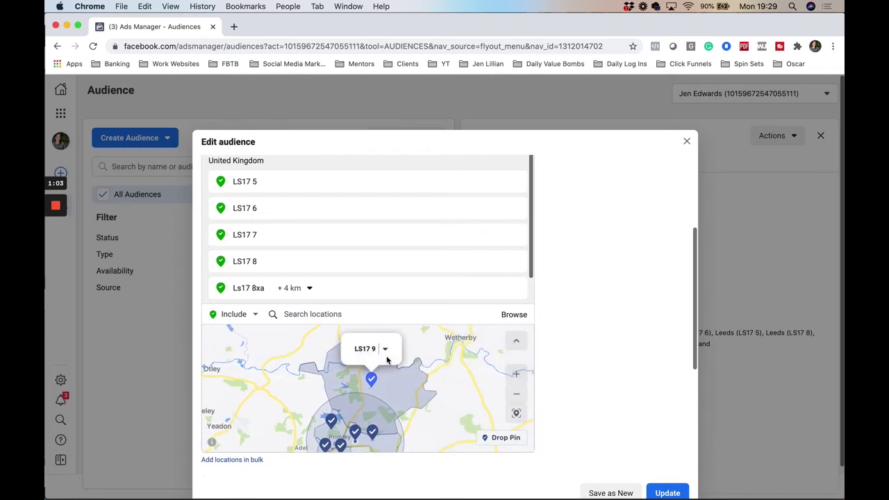
left_click(388, 349)
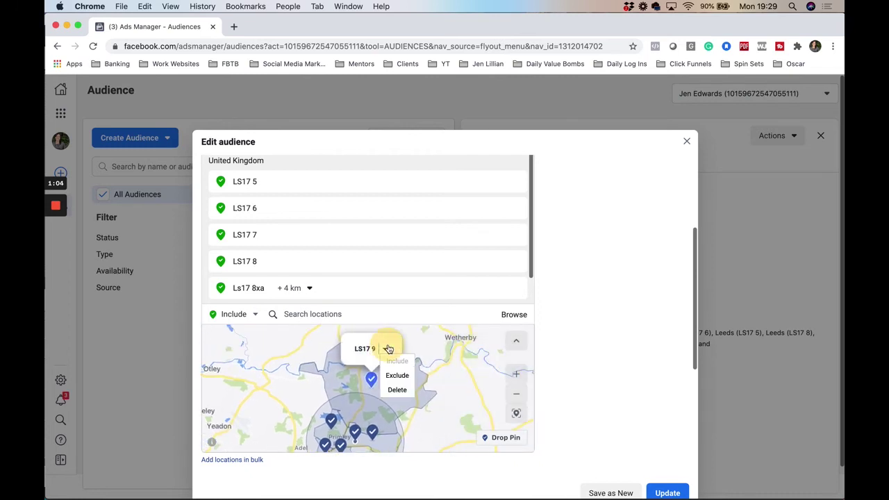
left_click(393, 392)
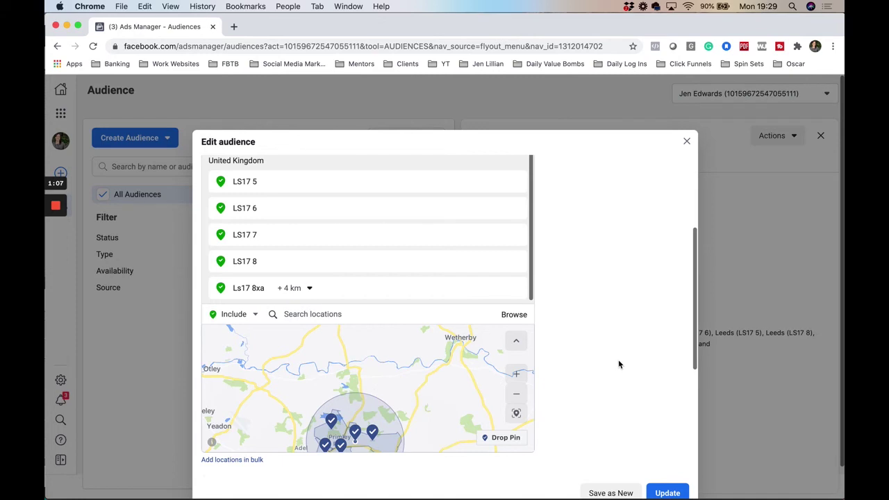
left_click_drag(379, 372, 379, 317)
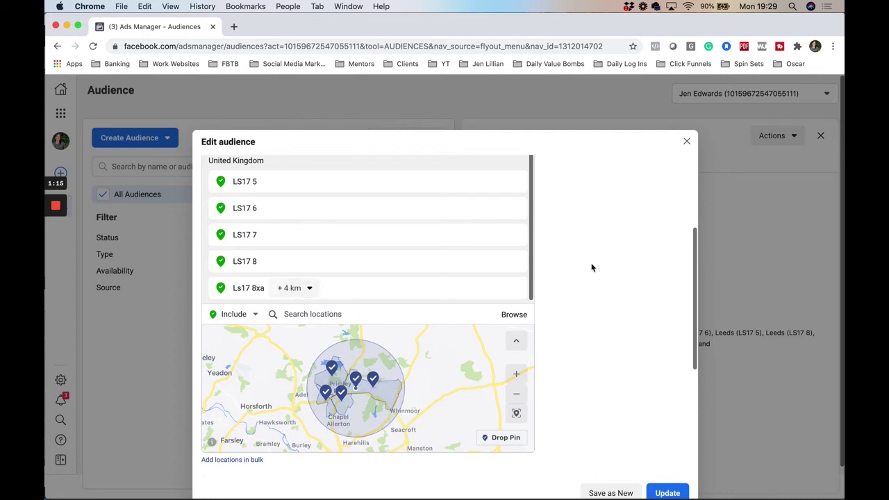
Step: Check the broad audience's reach and remaining settings, and update the saved audience with the reduced locations
scroll(595, 270, "up", 3)
scroll(596, 271, "up", 2)
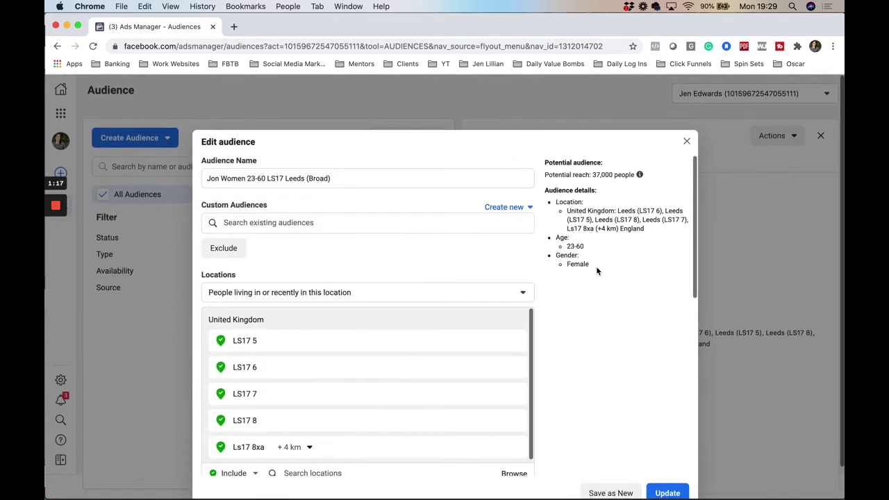
scroll(596, 266, "down", 2)
scroll(596, 266, "up", 2)
scroll(596, 266, "down", 6)
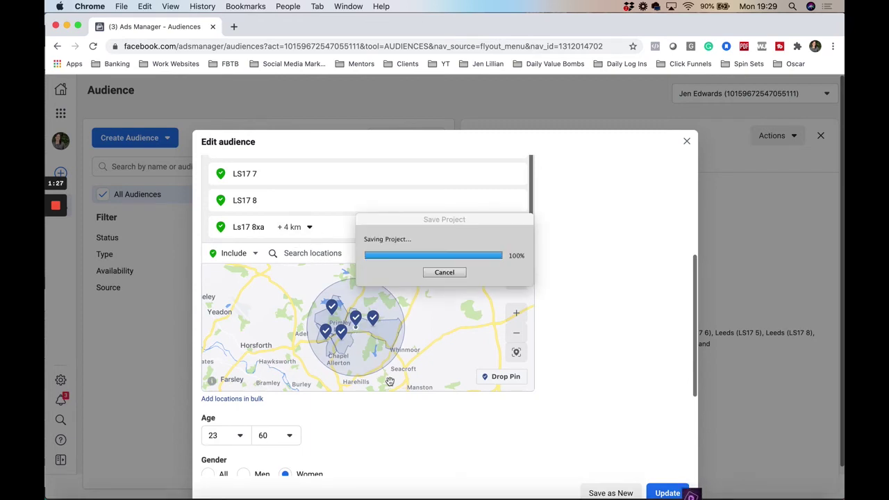
scroll(574, 246, "down", 3)
scroll(575, 246, "down", 5)
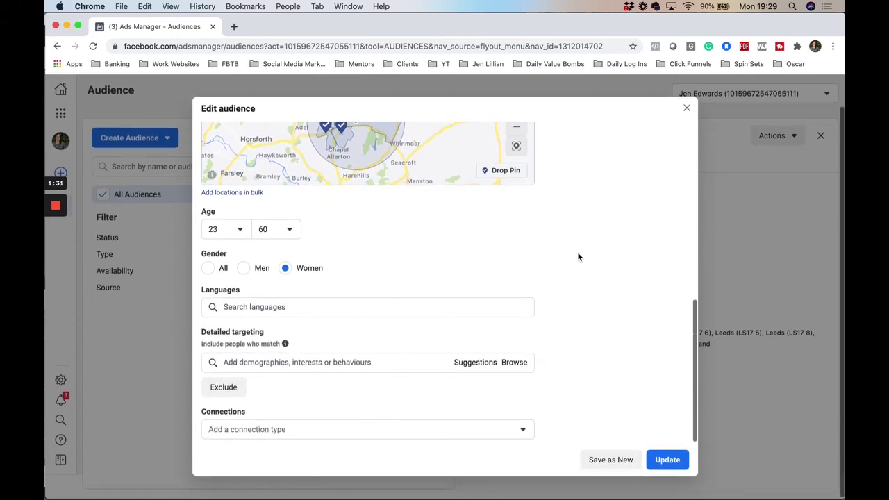
left_click(657, 467)
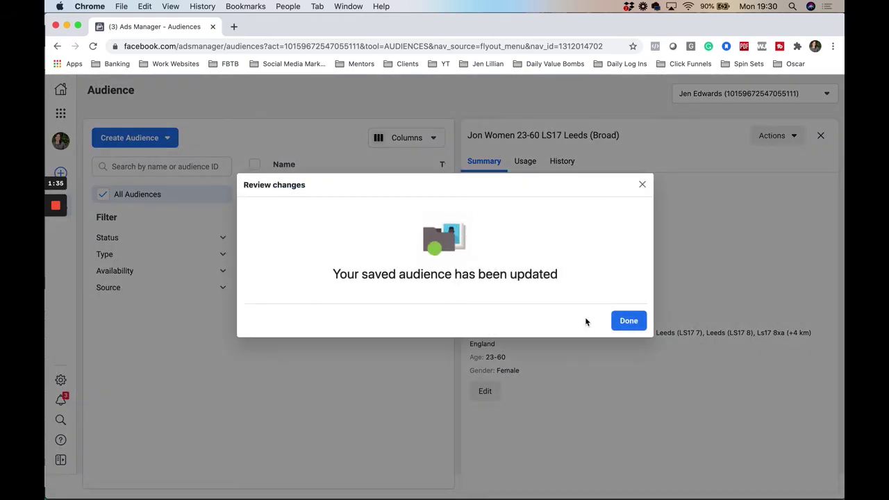
left_click(641, 186)
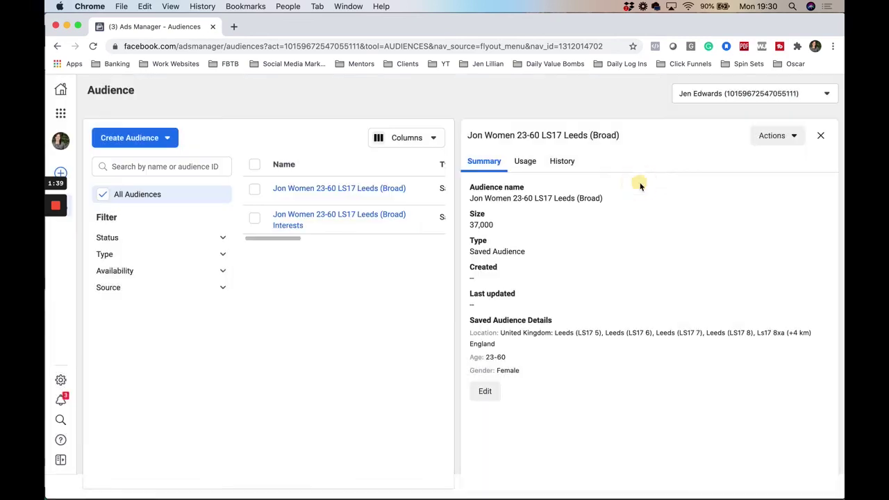
Step: Open the LS17 Leeds (Broad) Interests audience for editing and delete the LS17 0 location from its map
left_click(303, 219)
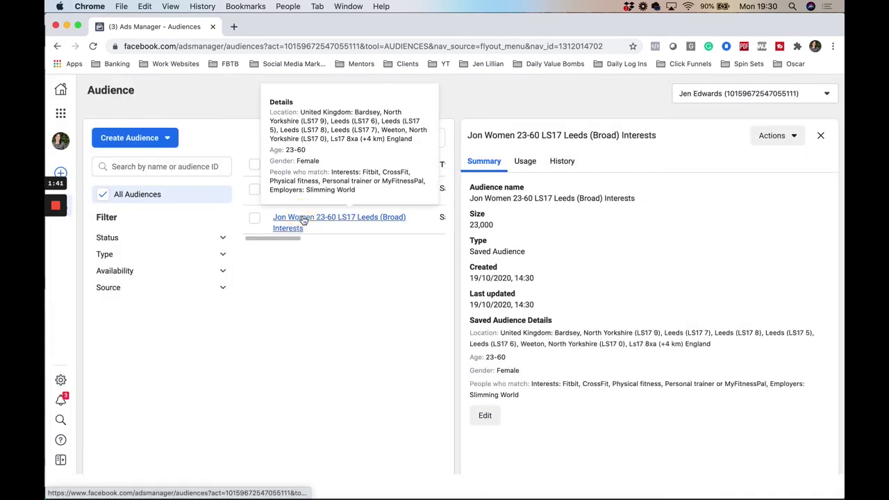
left_click(485, 415)
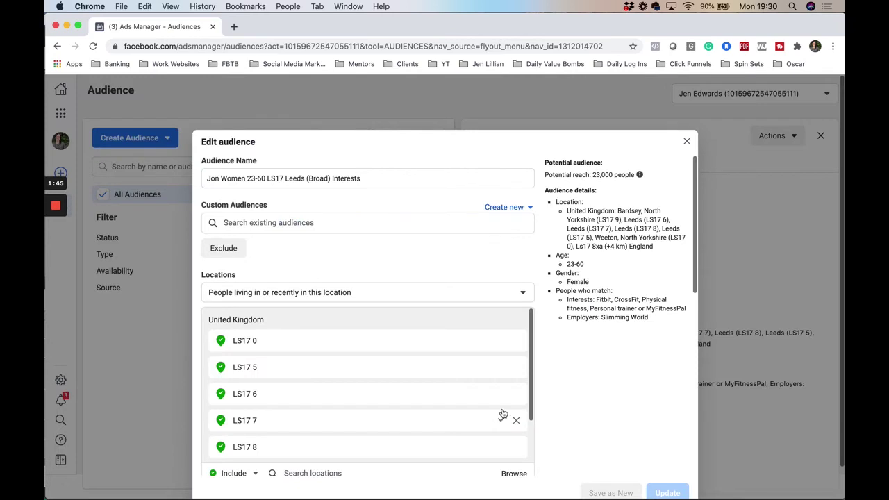
scroll(570, 386, "down", 3)
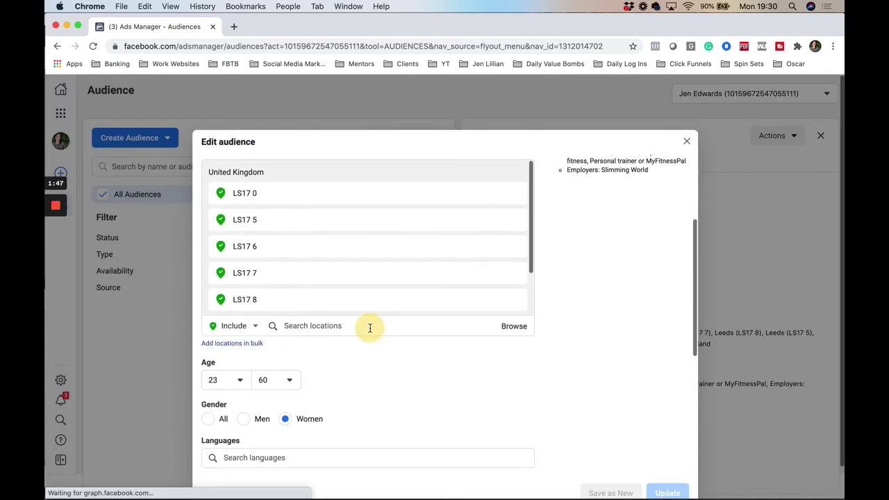
left_click(369, 325)
scroll(604, 381, "down", 1)
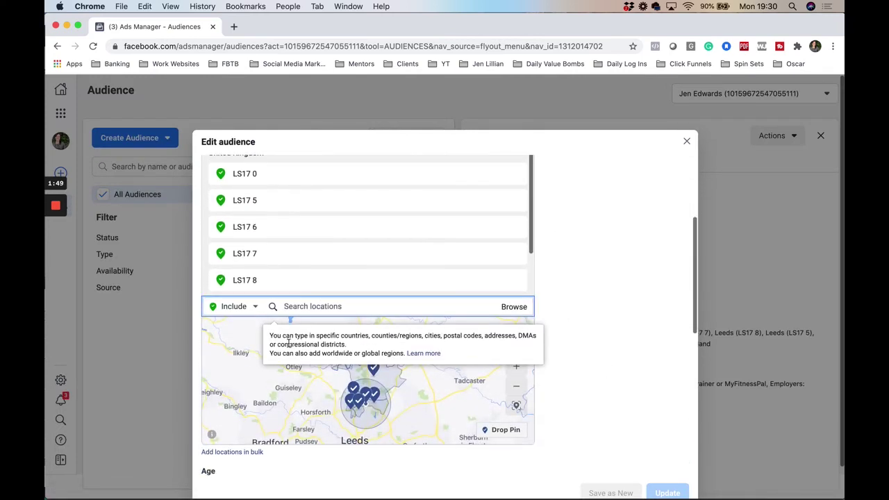
left_click(605, 317)
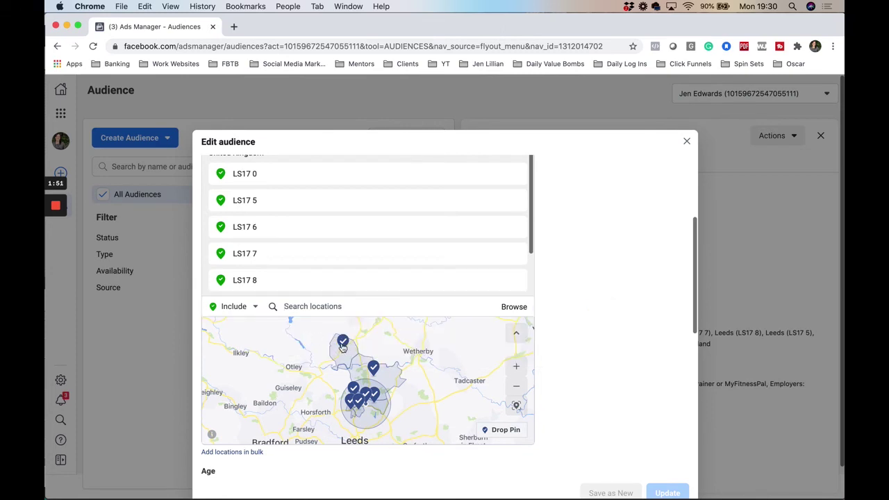
left_click(342, 346)
left_click(379, 340)
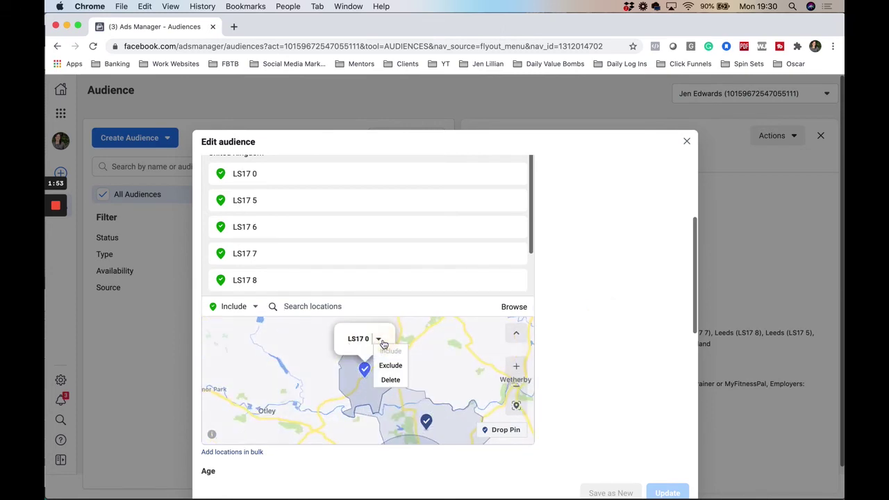
left_click(388, 378)
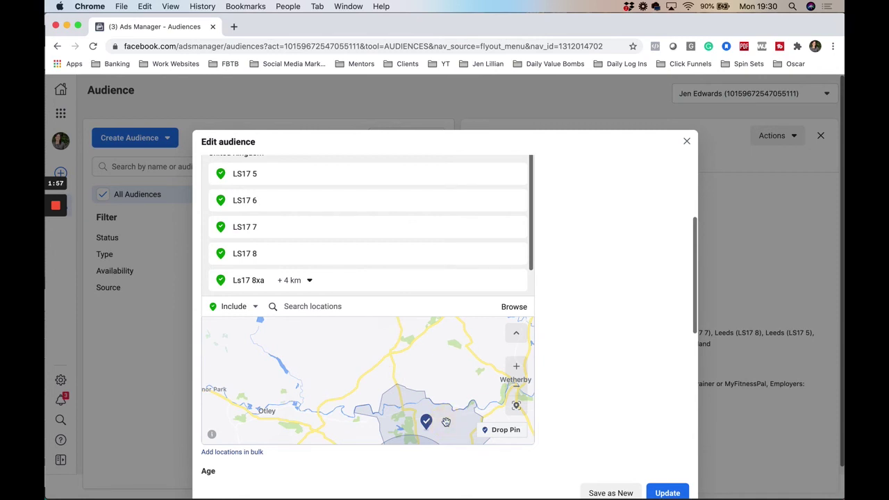
Step: Delete the LS17 9 location from the Interests audience's map
scroll(446, 422, "down", 1)
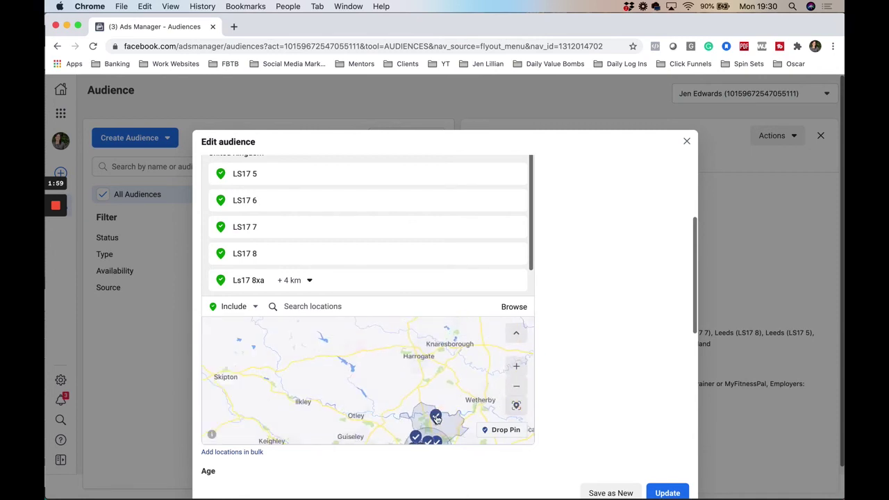
left_click(436, 417)
left_click(386, 342)
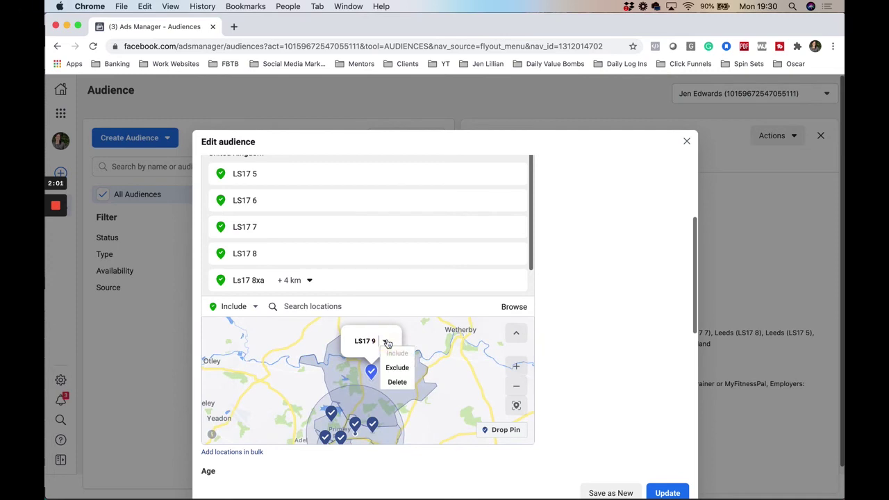
left_click(388, 383)
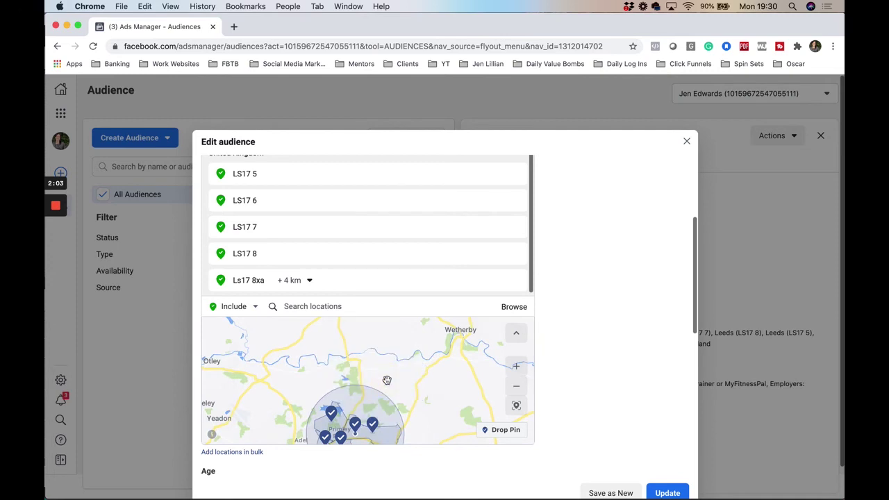
Step: Review the Interests audience's potential reach, locations, age, gender and detailed targeting entries
scroll(579, 308, "up", 5)
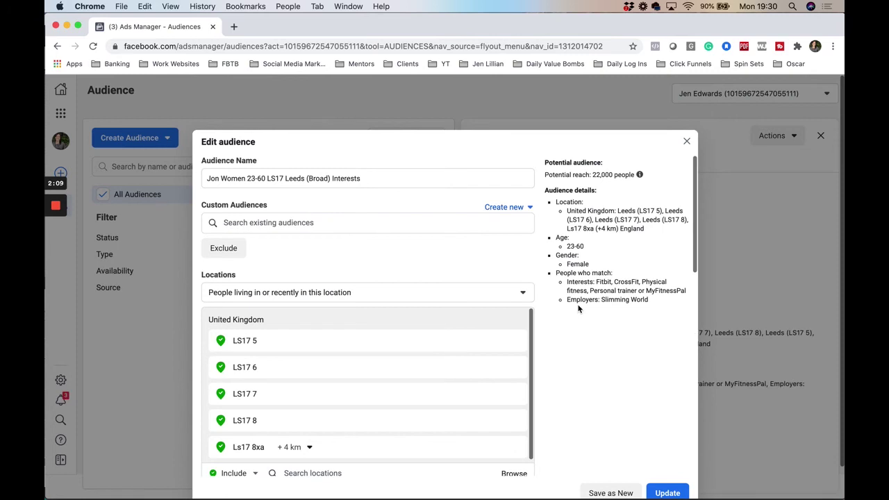
scroll(572, 344, "down", 5)
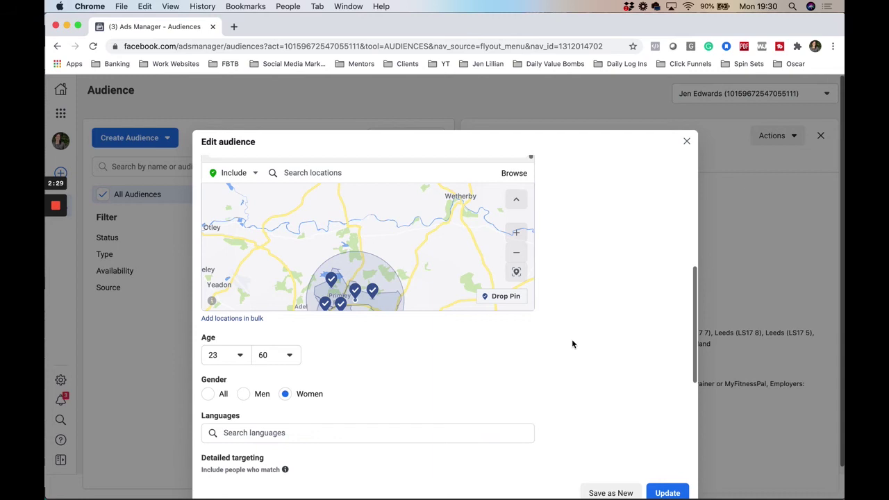
double_click(595, 340)
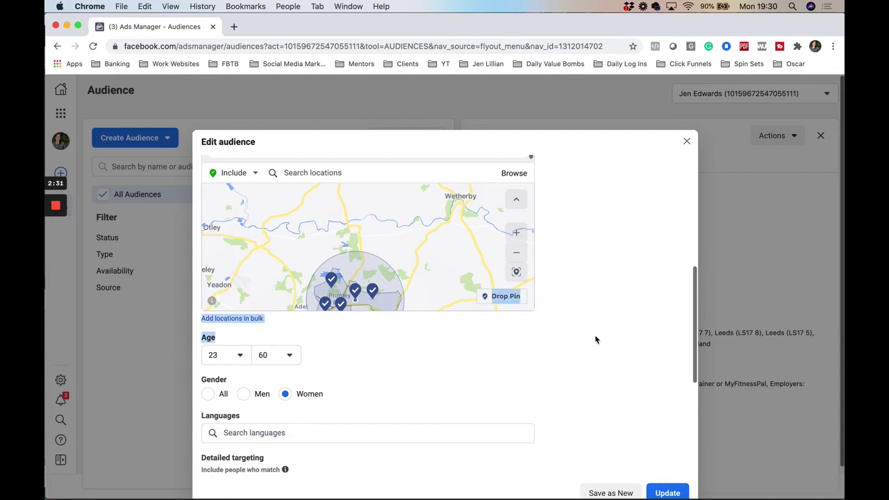
scroll(595, 340, "down", 10)
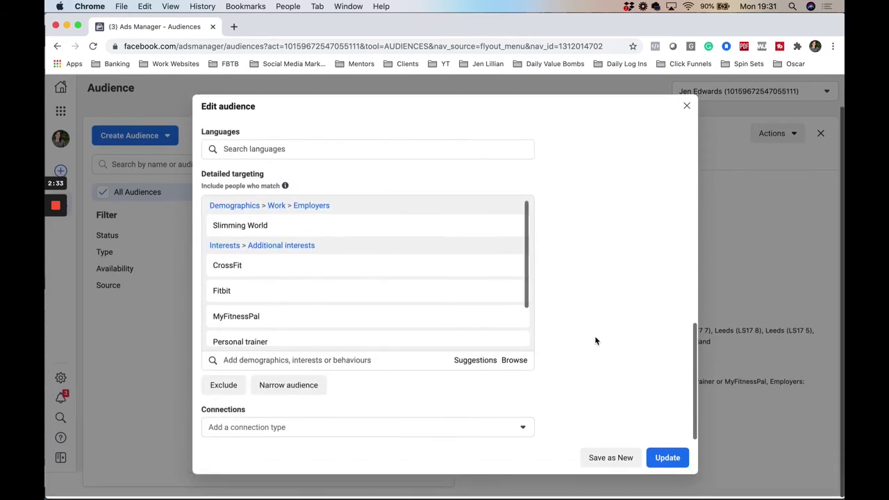
scroll(305, 288, "down", 2)
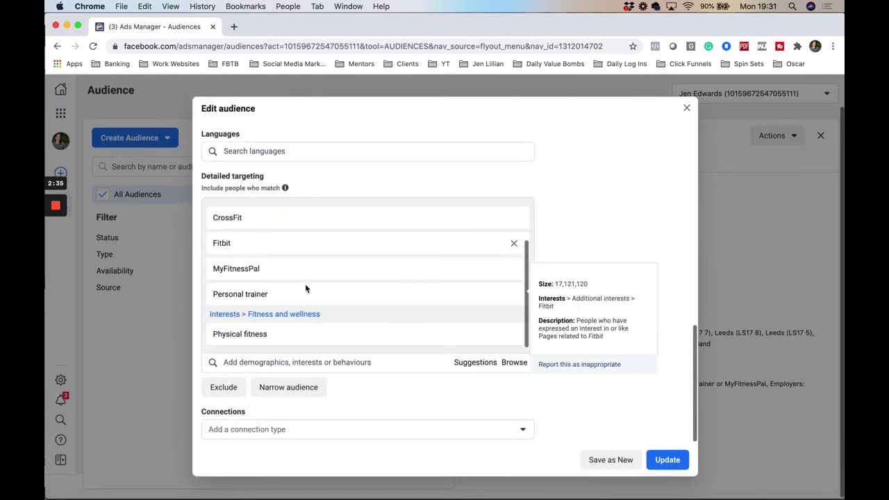
scroll(305, 288, "up", 2)
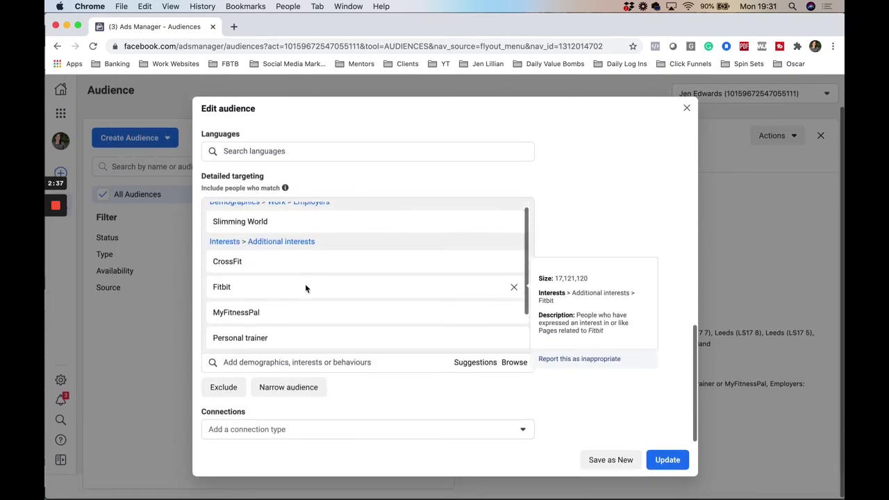
scroll(305, 288, "down", 2)
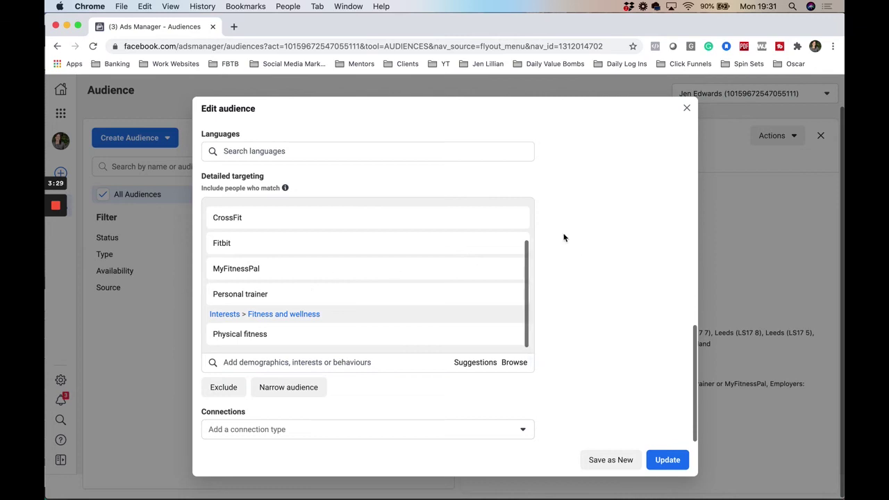
left_click_drag(591, 160, 588, 309)
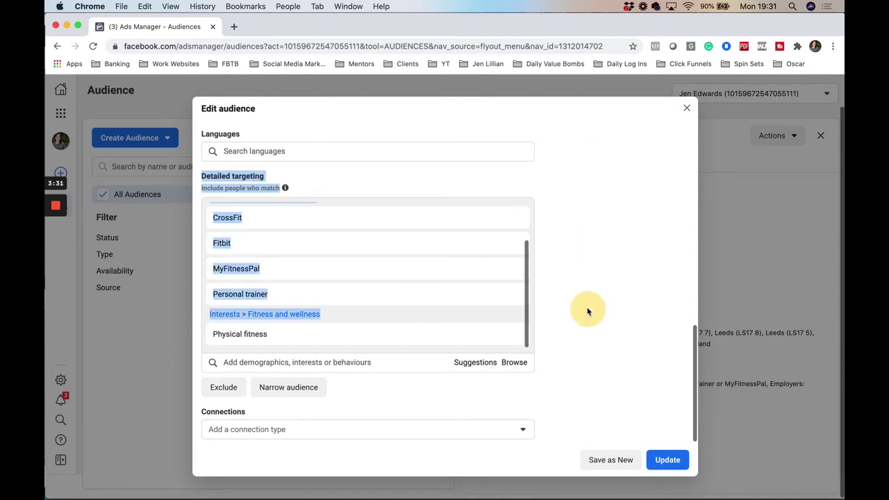
scroll(586, 188, "up", 3)
scroll(586, 189, "up", 3)
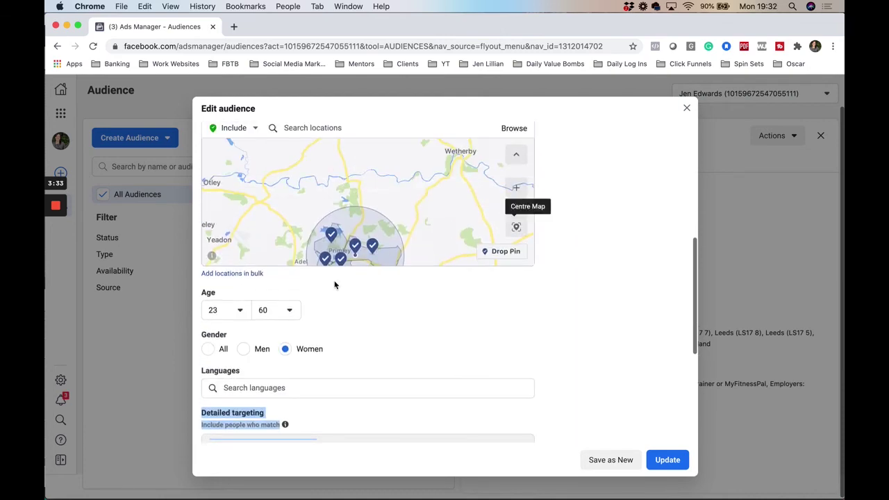